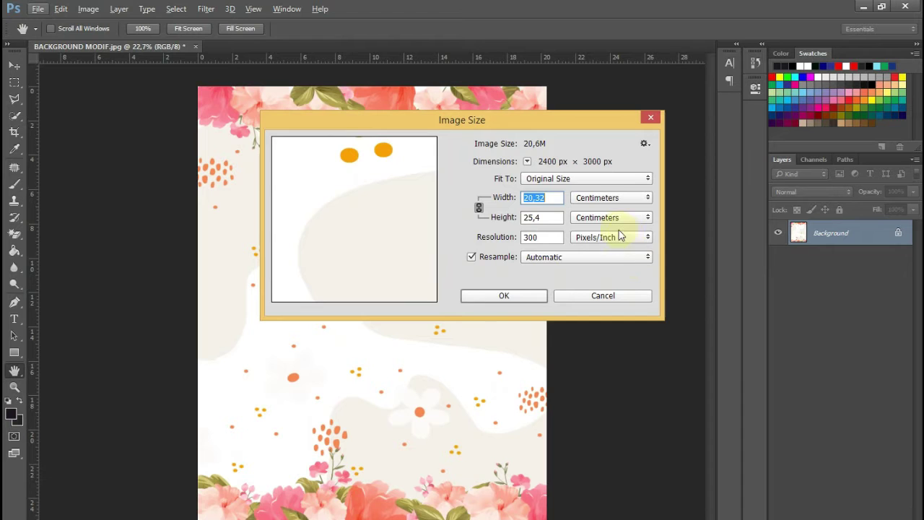
- Confirm the background's Image Size unchanged, then drag model.jpg from File Explorer into Photoshop as a new document
drag(489, 125, 447, 104)
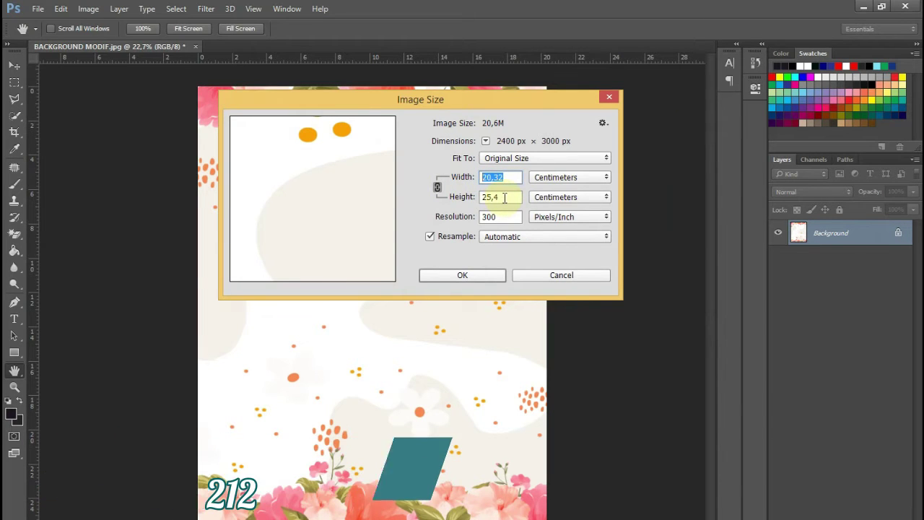
click(485, 275)
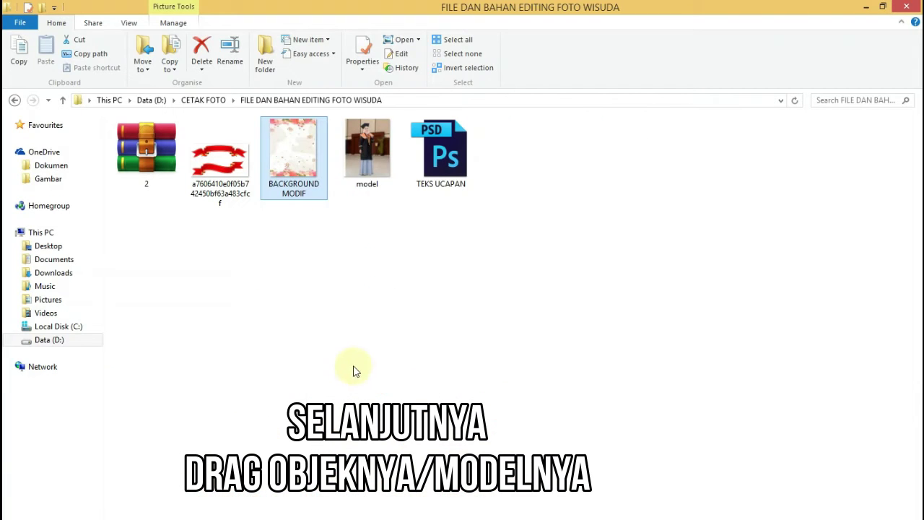
click(361, 175)
drag(369, 185, 339, 187)
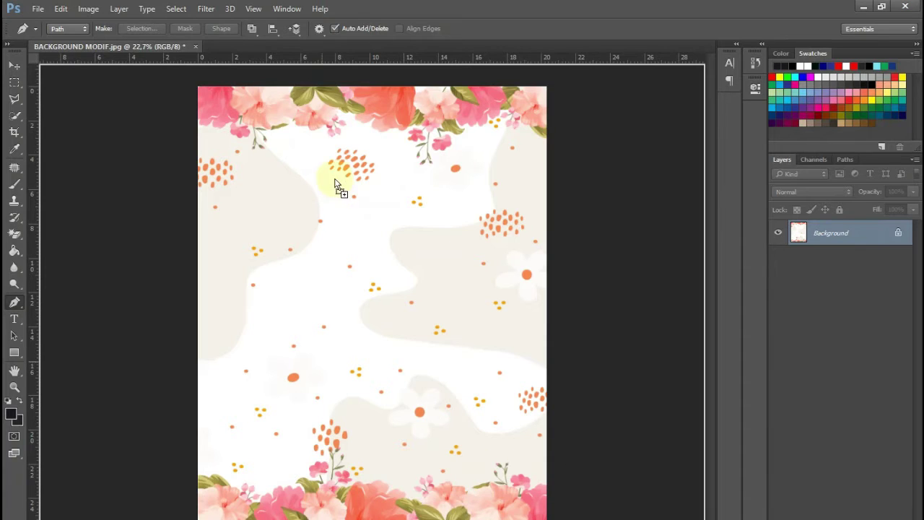
drag(283, 59, 276, 43)
scroll(414, 215, up, 1)
scroll(451, 219, down, 4)
scroll(468, 214, up, 4)
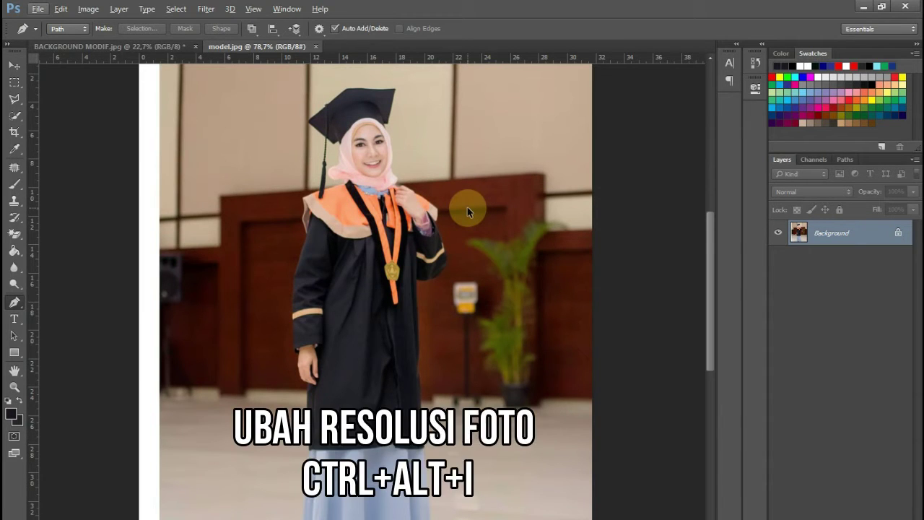
- Resample model.jpg in Image Size to 150 pixels/inch, making it 1875 × 2337 px
key(ctrl+alt+i)
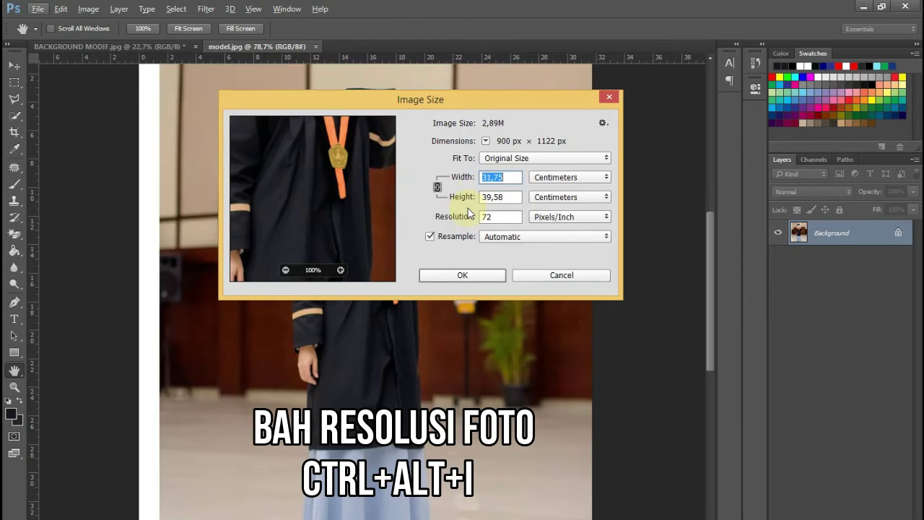
drag(464, 114, 502, 101)
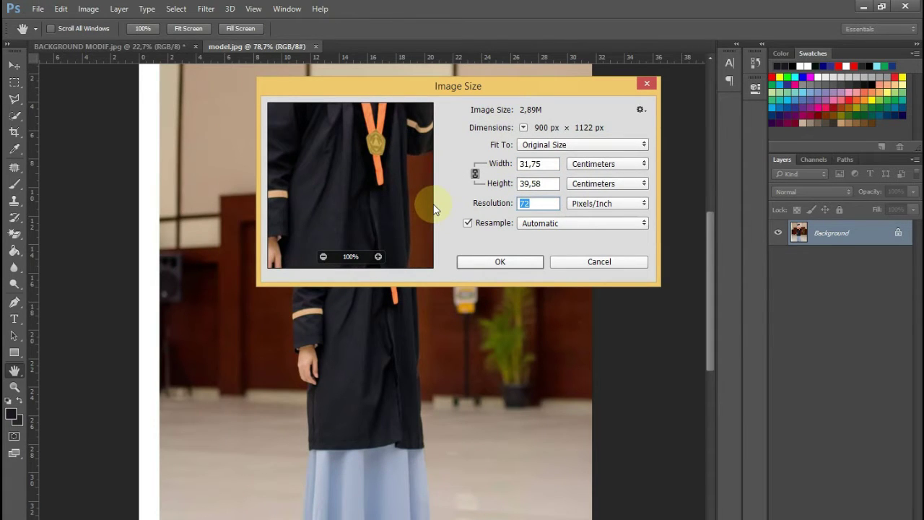
text(150)
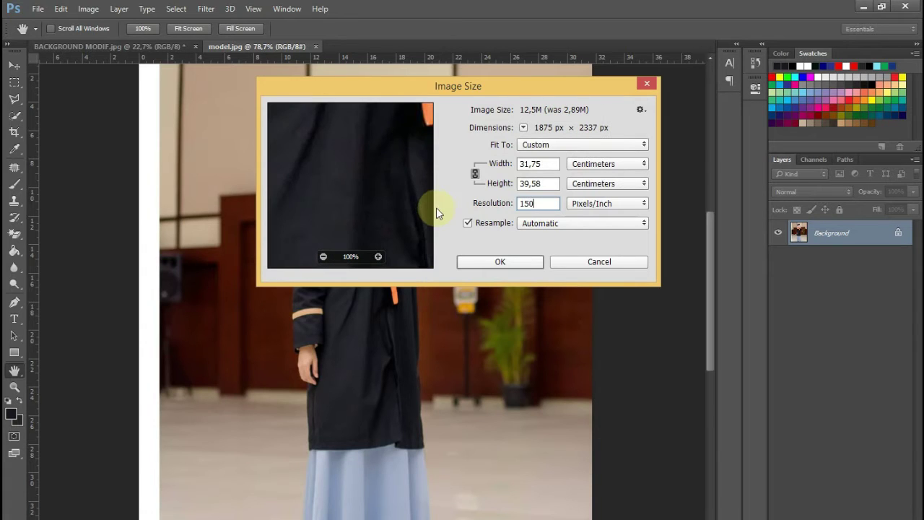
click(500, 261)
key(p)
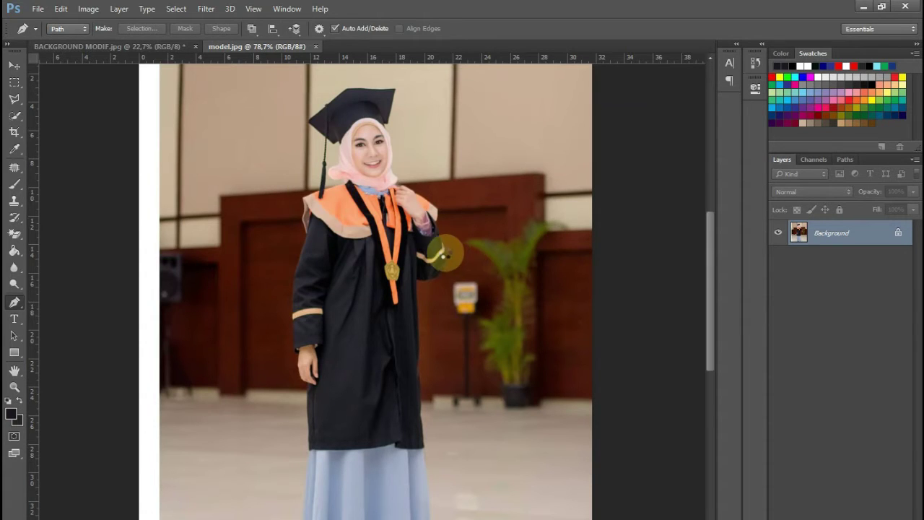
scroll(443, 258, down, 10)
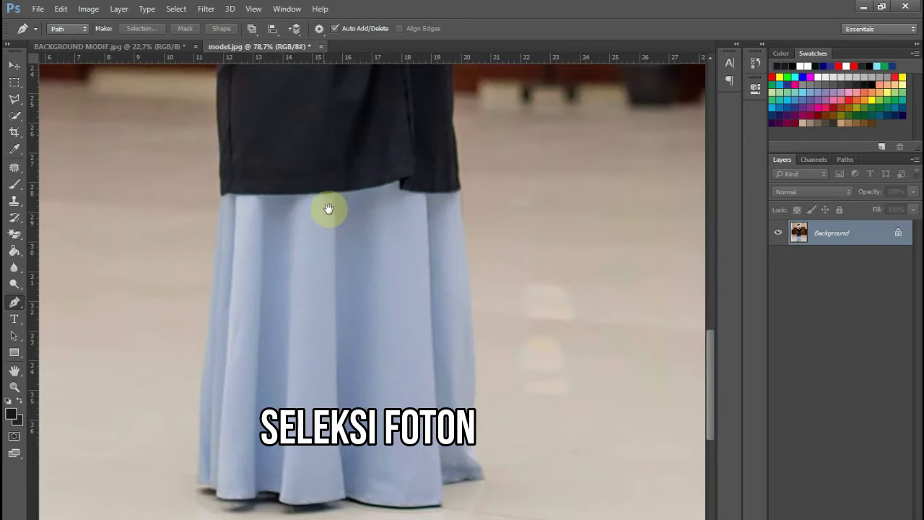
- Switch to the standard Pen Tool and start the outline at the skirt hem, up past the hand and wrist
click(13, 303)
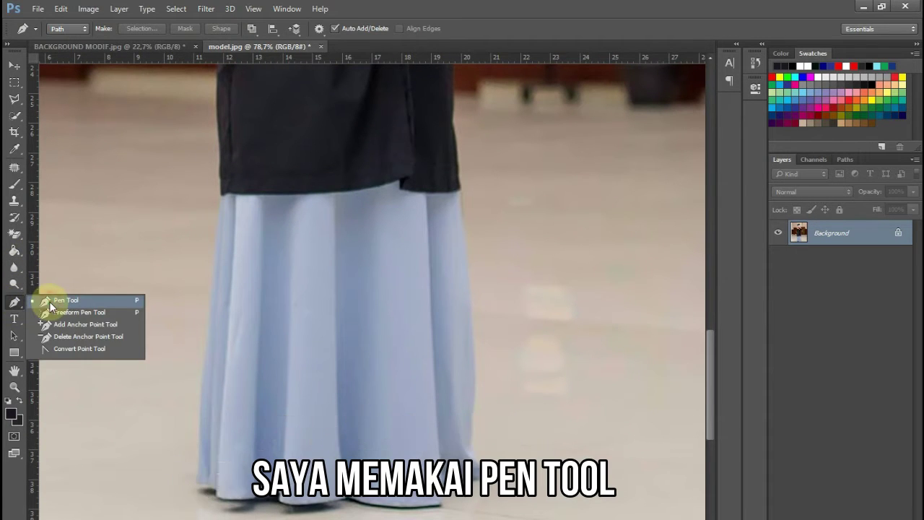
click(49, 301)
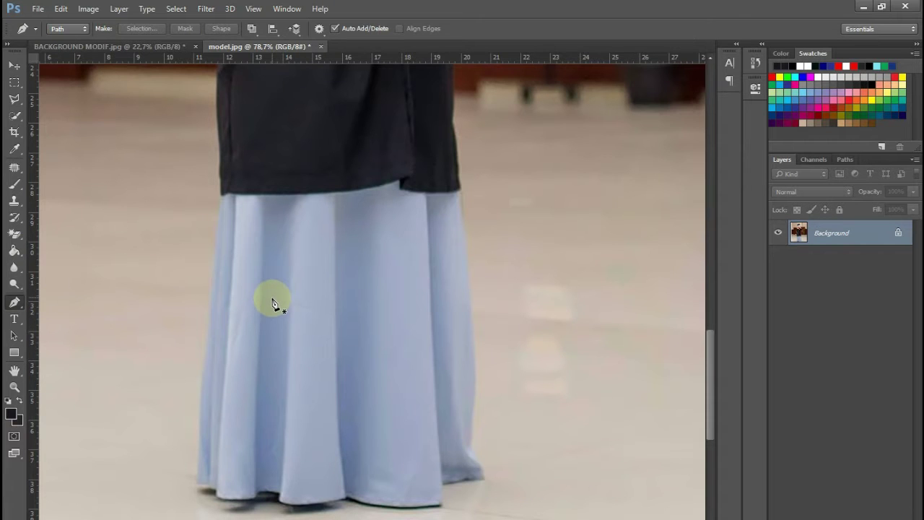
scroll(206, 461, down, 1)
click(210, 338)
scroll(211, 339, up, 2)
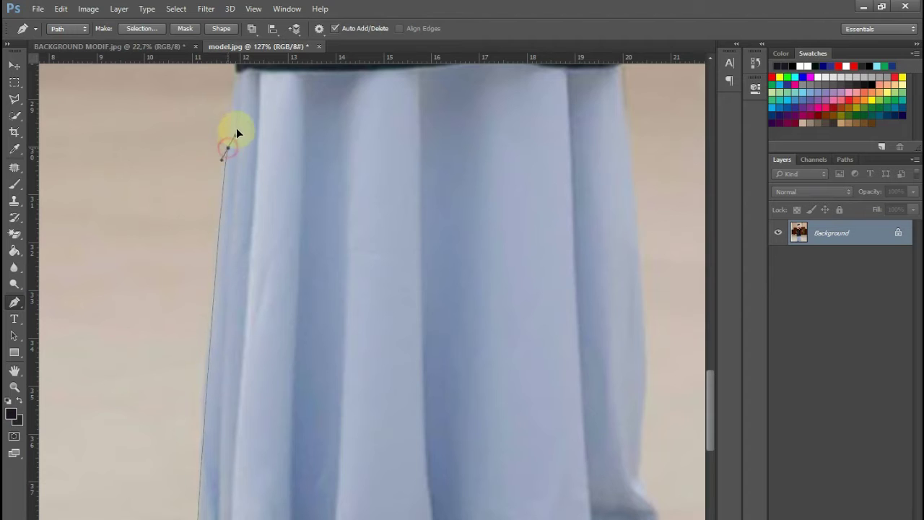
drag(242, 107, 241, 331)
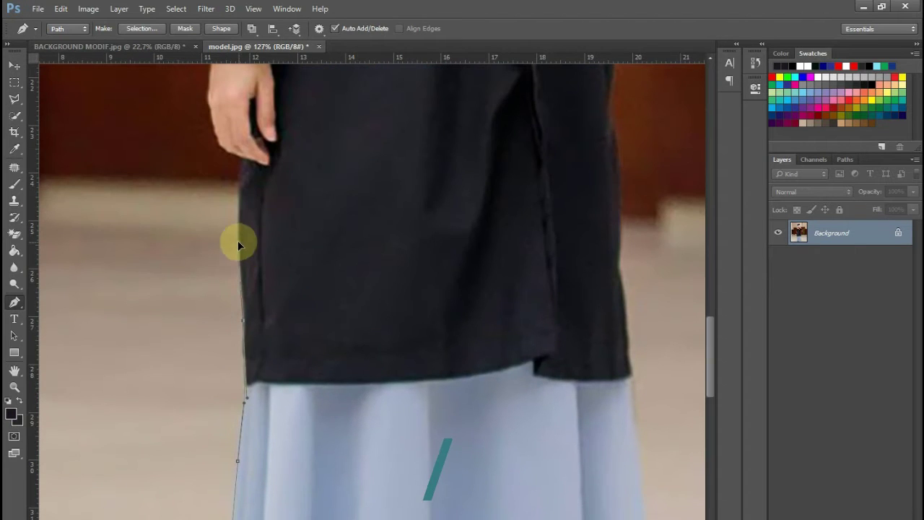
scroll(243, 173, up, 2)
drag(212, 146, 223, 344)
drag(210, 301, 210, 286)
click(211, 245)
drag(182, 126, 212, 278)
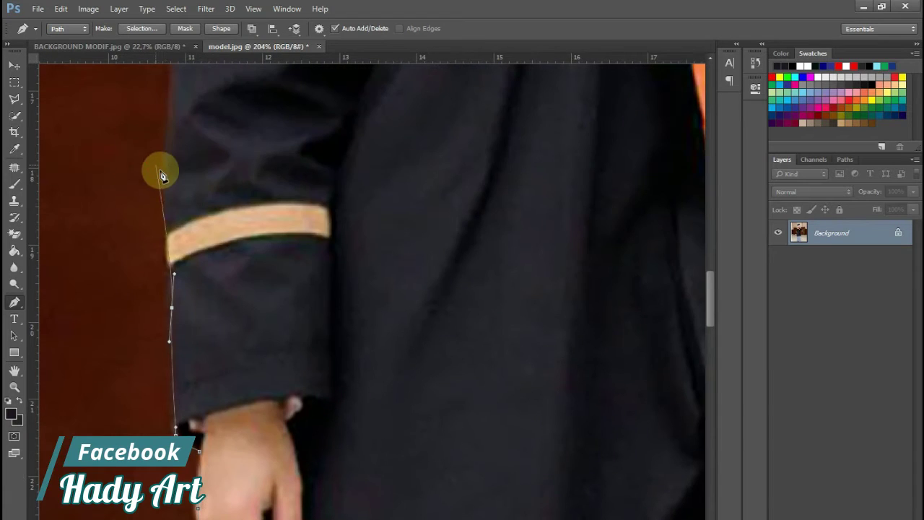
- Continue the path up the sleeve edge and beige collar flap to the shoulder and tassel
drag(164, 172, 162, 129)
drag(219, 92, 190, 258)
drag(157, 176, 165, 149)
drag(222, 94, 189, 309)
click(180, 188)
drag(165, 121, 163, 174)
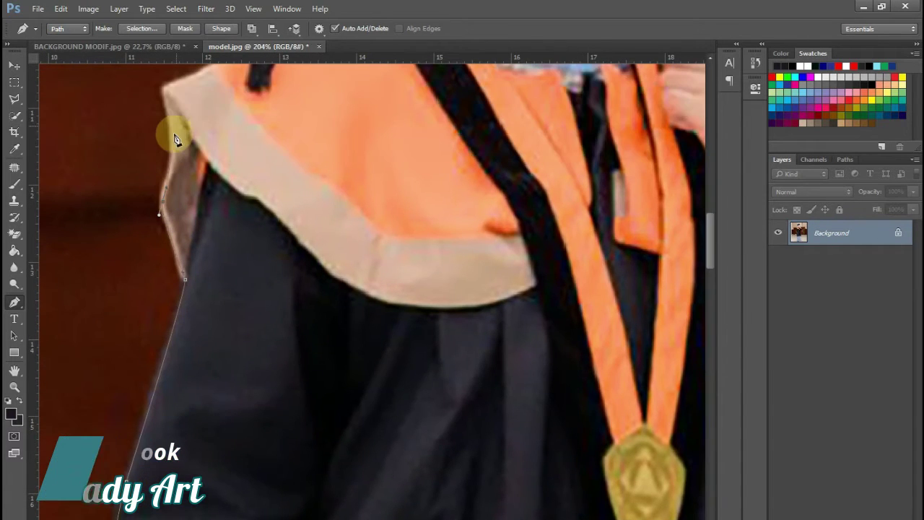
click(172, 138)
click(165, 91)
drag(225, 85, 149, 303)
click(204, 223)
- Outline the mortarboard cap: its left corner, top edge, right corner and bottom tip
scroll(150, 301, up, 4)
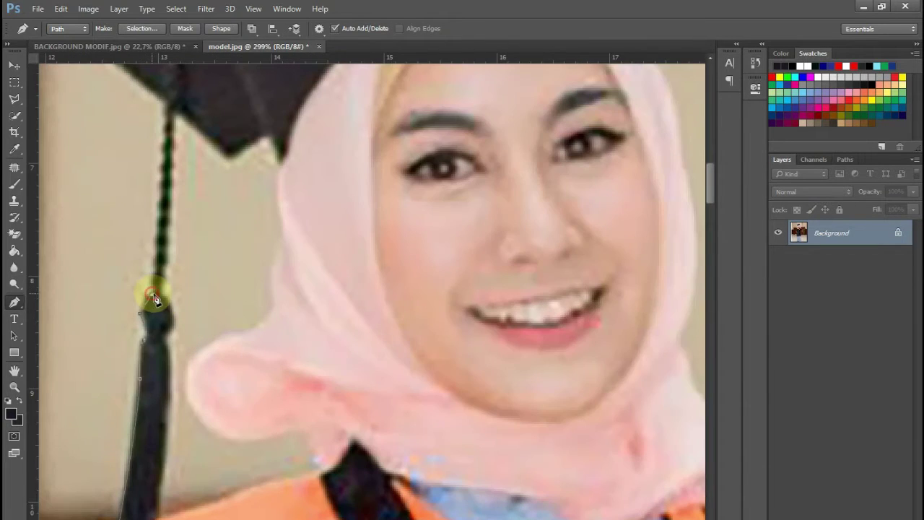
click(157, 96)
drag(154, 101, 206, 230)
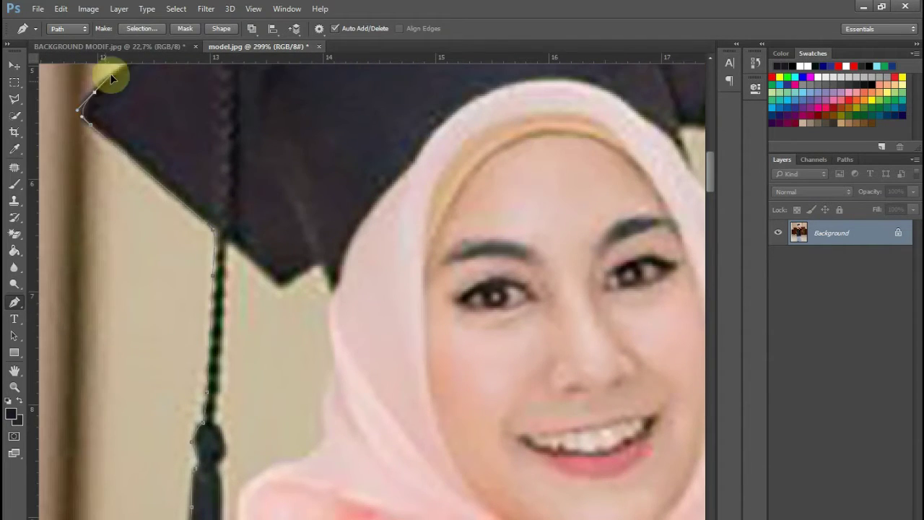
drag(112, 78, 87, 254)
click(231, 132)
drag(324, 85, 156, 292)
click(184, 239)
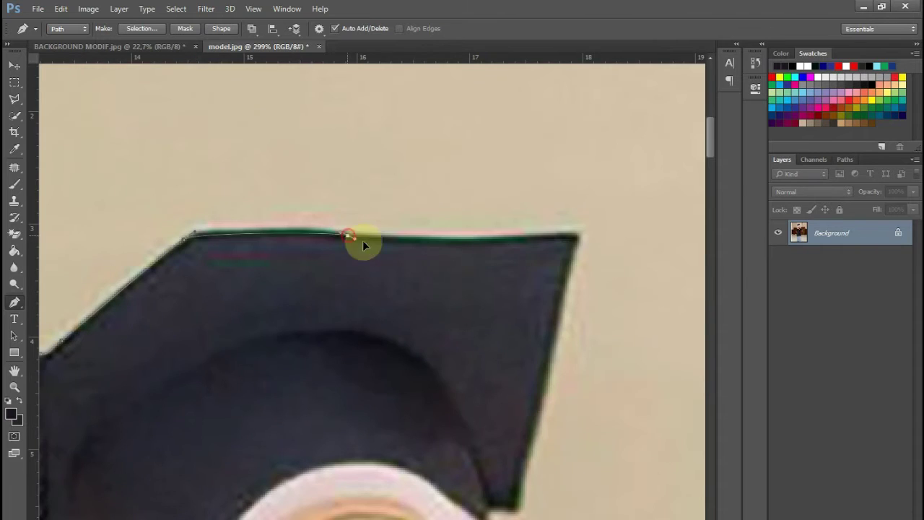
drag(364, 241, 413, 240)
drag(500, 291, 325, 289)
drag(380, 238, 397, 241)
drag(386, 279, 365, 187)
drag(336, 339, 333, 363)
click(322, 415)
click(296, 418)
drag(306, 439, 173, 186)
- Trace down the scarf edge, along the neck and around the raised hand
drag(188, 223, 199, 240)
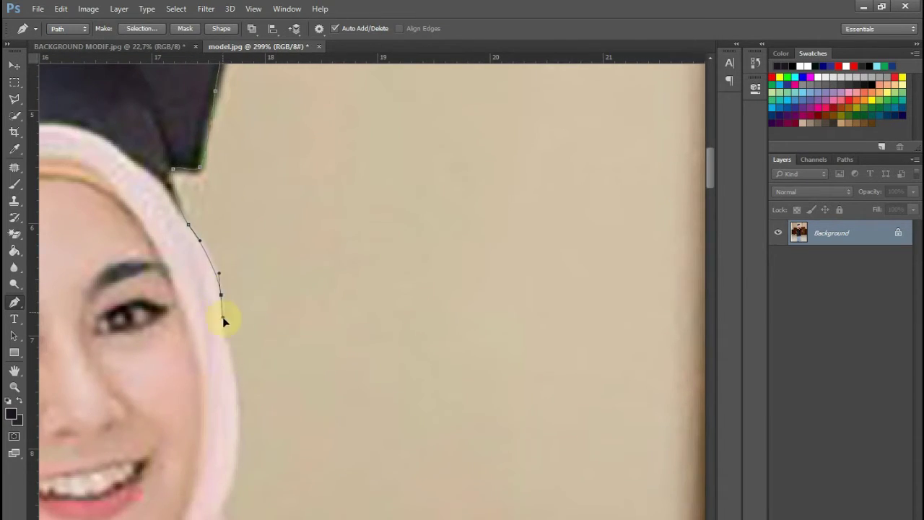
drag(224, 318, 224, 322)
drag(234, 361, 200, 225)
drag(205, 291, 202, 324)
drag(189, 374, 189, 385)
drag(197, 402, 199, 410)
drag(214, 420, 126, 265)
click(131, 285)
drag(146, 345, 146, 347)
drag(142, 371, 147, 376)
drag(168, 379, 180, 369)
drag(230, 379, 248, 391)
drag(299, 428, 260, 319)
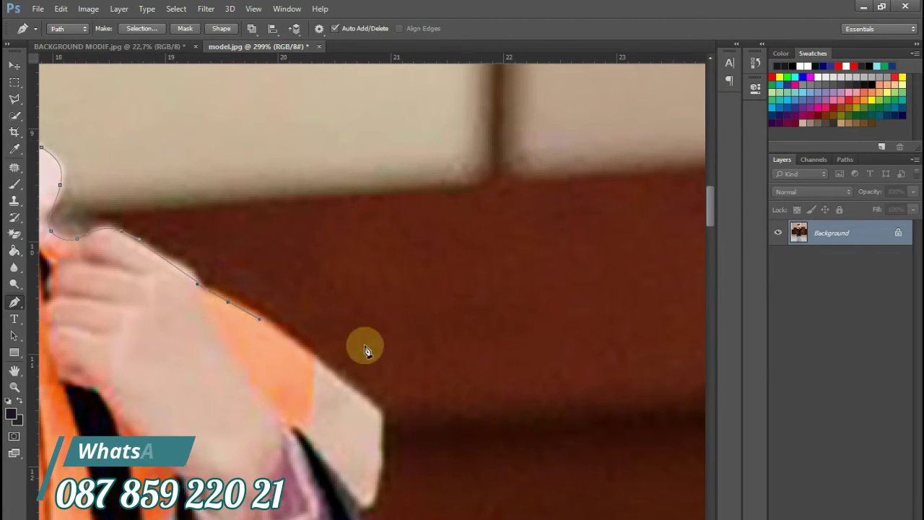
- Continue the path around the card corner, down the dark sleeve and along the jacket edge
drag(381, 412, 381, 445)
drag(377, 494, 353, 296)
drag(334, 317, 337, 322)
drag(381, 460, 276, 335)
drag(289, 344, 305, 383)
drag(315, 459, 273, 330)
drag(287, 364, 281, 231)
scroll(283, 377, down, 4)
scroll(281, 231, up, 4)
drag(534, 233, 499, 272)
drag(435, 291, 408, 295)
drag(360, 288, 352, 287)
click(349, 282)
drag(351, 426, 354, 474)
- Trace down the gown's right edge past the jacket's lower corner to the skirt edge
drag(354, 473, 305, 208)
drag(324, 434, 328, 481)
drag(328, 481, 240, 143)
drag(229, 332, 238, 376)
drag(252, 464, 254, 505)
drag(254, 504, 219, 108)
drag(222, 303, 219, 322)
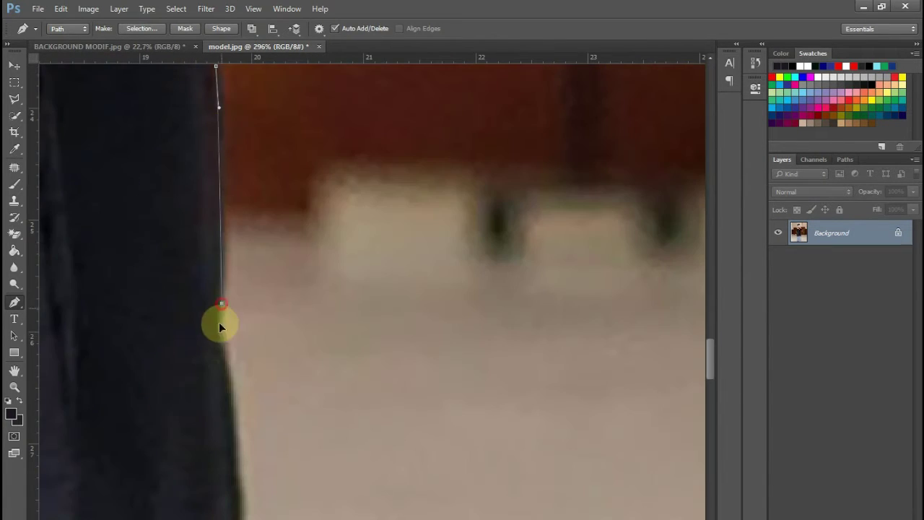
drag(233, 410, 234, 431)
drag(241, 455, 209, 221)
click(216, 300)
drag(246, 487, 239, 192)
drag(238, 329, 241, 346)
drag(241, 367, 221, 190)
- Anchor along the skirt hem, close the path at the starting point and make it a selection
scroll(221, 291, down, 4)
drag(225, 417, 220, 490)
drag(229, 514, 236, 519)
drag(244, 519, 232, 268)
drag(158, 325, 407, 434)
click(377, 438)
click(288, 430)
click(197, 435)
click(148, 422)
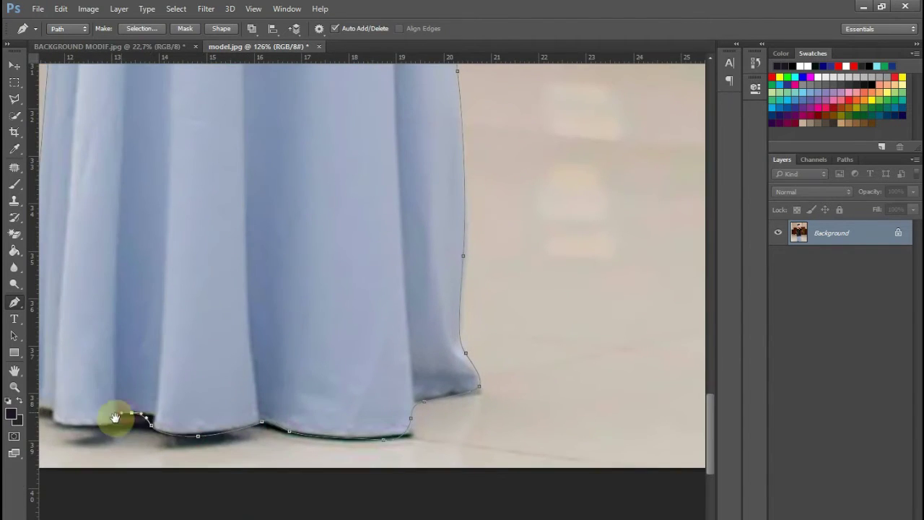
drag(116, 418, 376, 413)
click(286, 391)
scroll(455, 117, down, 6)
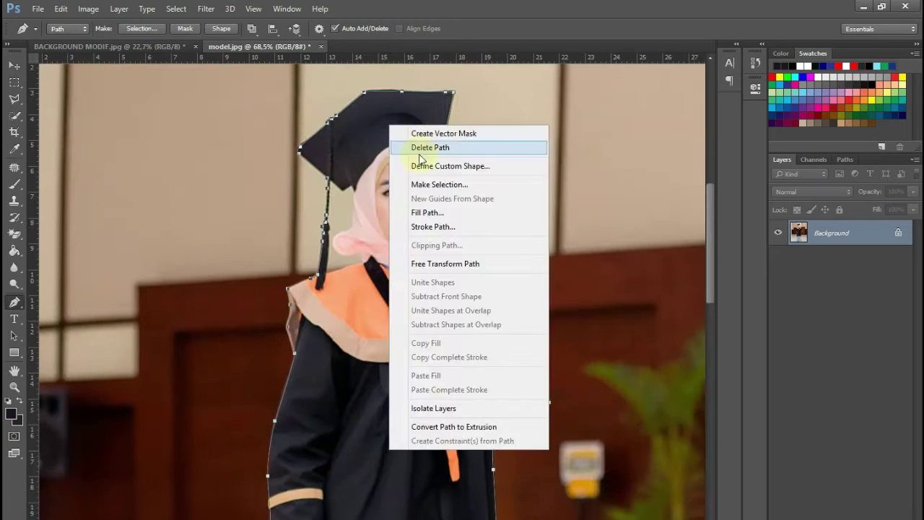
click(407, 149)
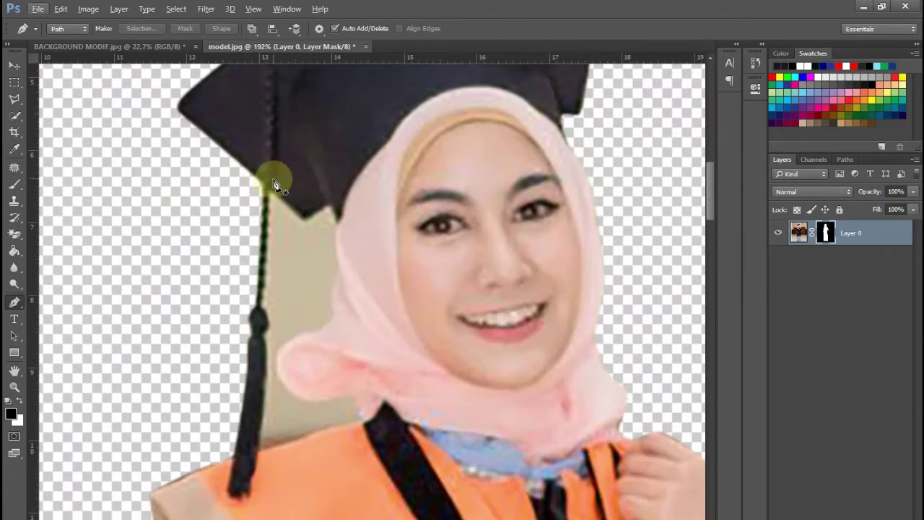
- Pen-trace the beige gap between tassel and scarf, select it and delete it from the photo layer
click(268, 189)
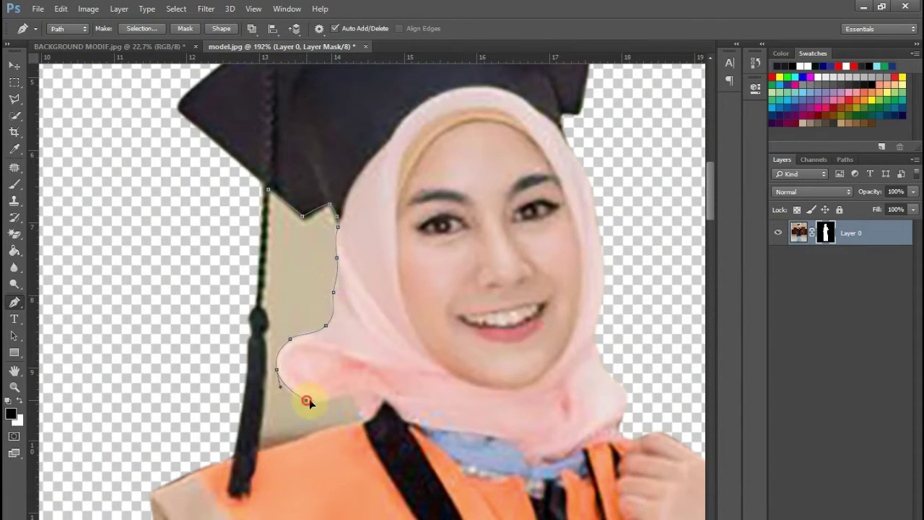
scroll(266, 346, up, 5)
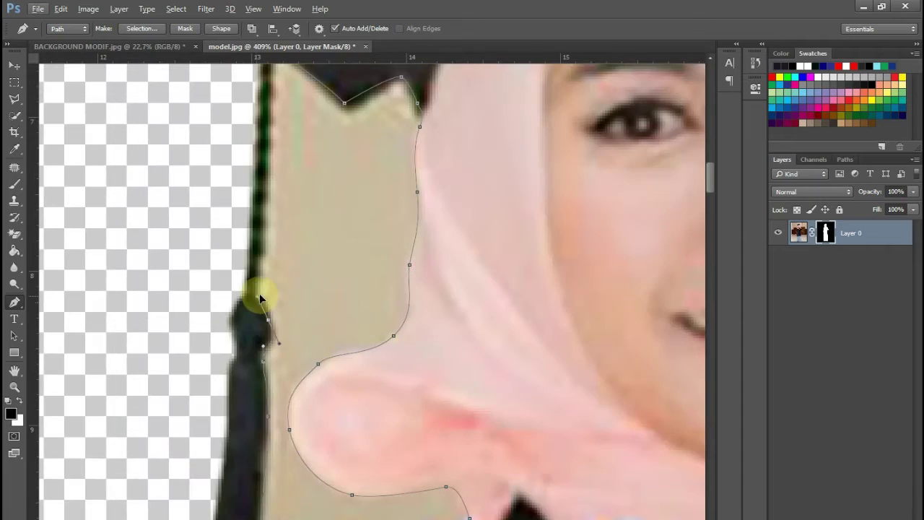
click(261, 177)
scroll(304, 216, down, 6)
key(ctrl+Return)
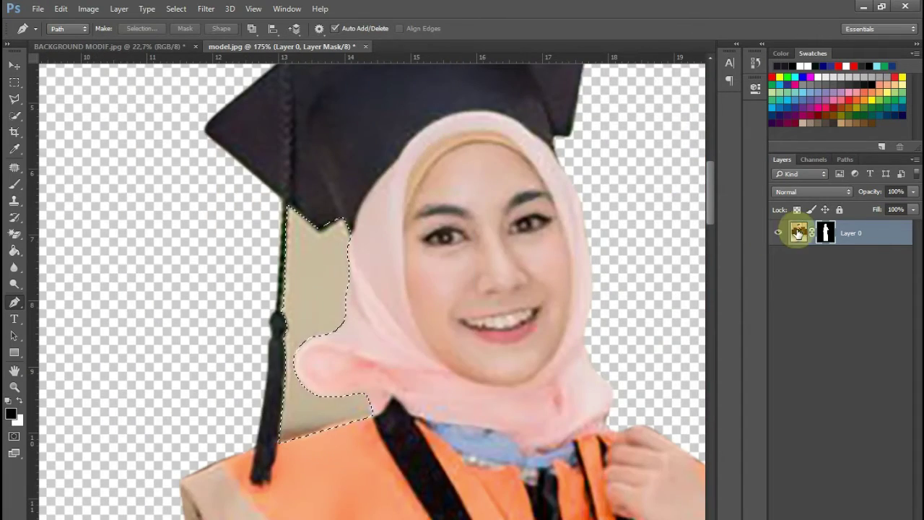
click(799, 233)
key(Delete)
scroll(462, 231, down, 8)
scroll(449, 237, up, 1)
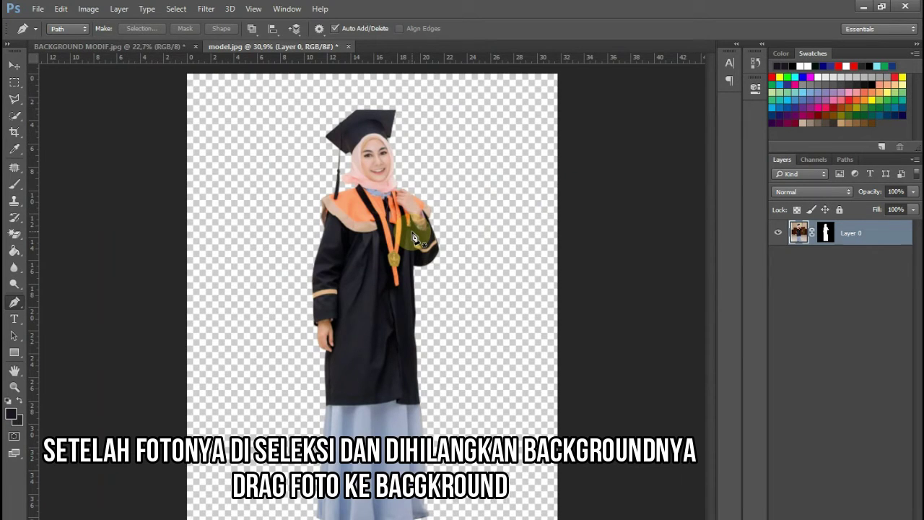
- Drag the cut-out graduate onto the floral background document with the Move Tool
click(15, 66)
drag(382, 265, 458, 298)
drag(357, 241, 359, 240)
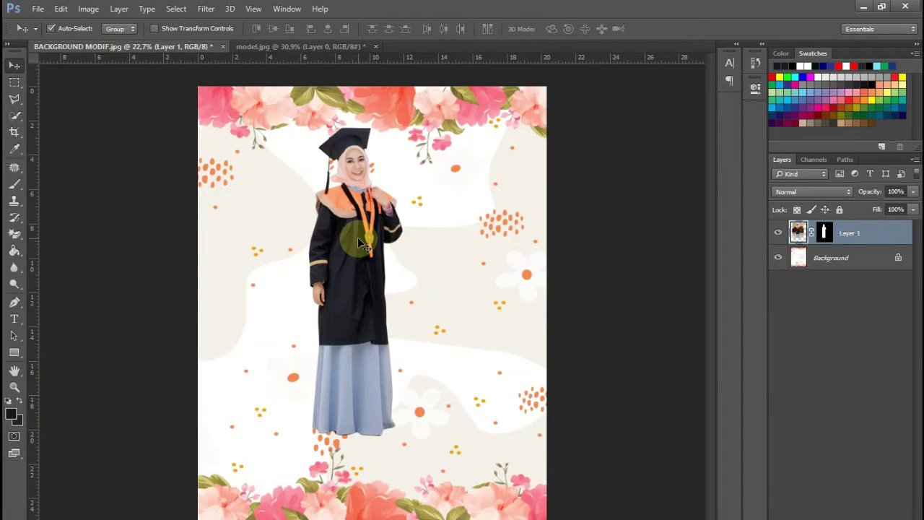
- Free-transform the graduate down to 79.8% and centre her on the page
key(ctrl+t)
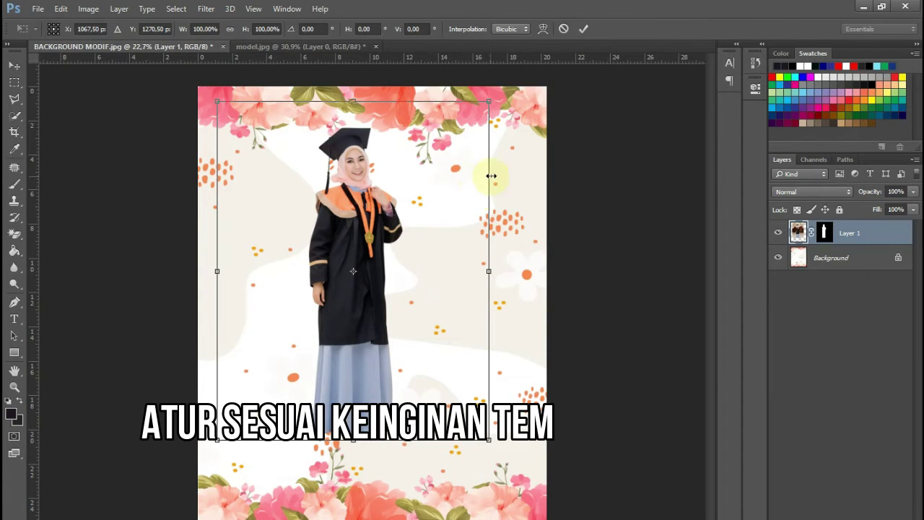
drag(493, 103, 462, 137)
drag(428, 230, 451, 232)
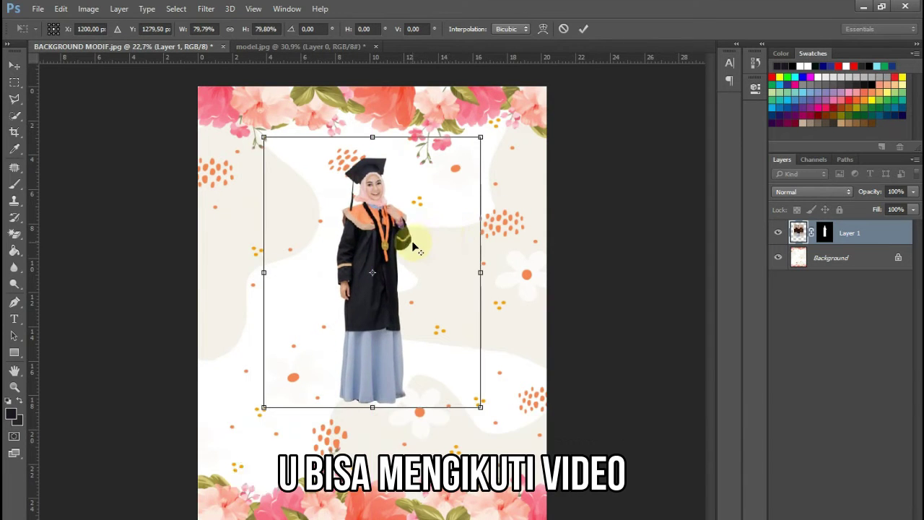
scroll(410, 245, up, 4)
double_click(367, 233)
scroll(366, 224, down, 2)
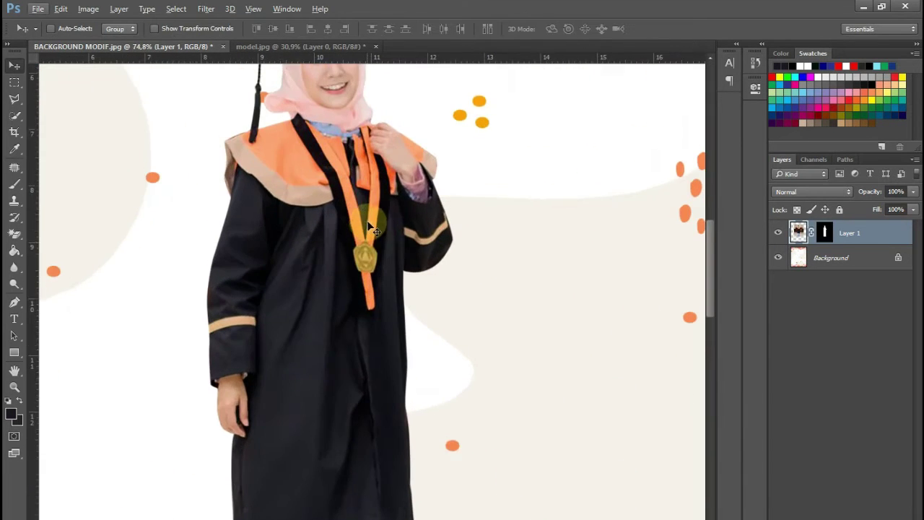
scroll(374, 214, down, 5)
scroll(387, 217, up, 4)
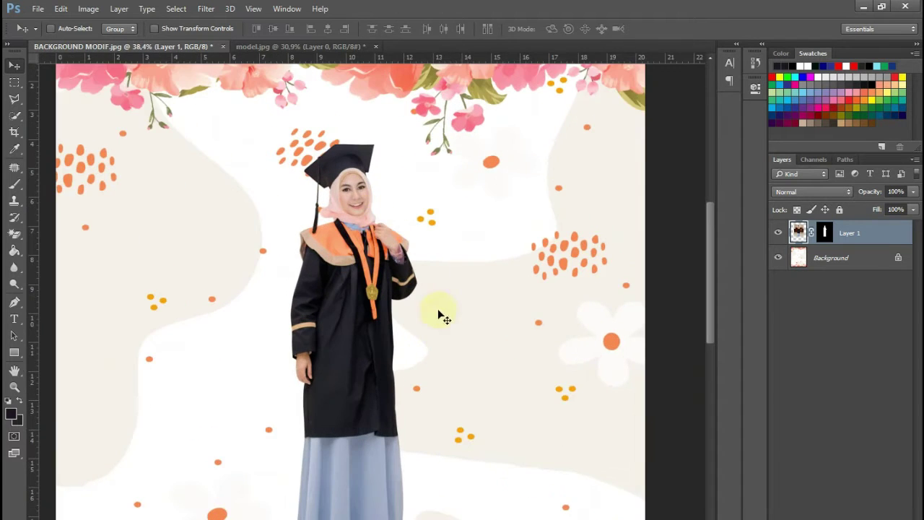
drag(458, 357, 403, 199)
scroll(284, 264, up, 2)
scroll(289, 260, down, 2)
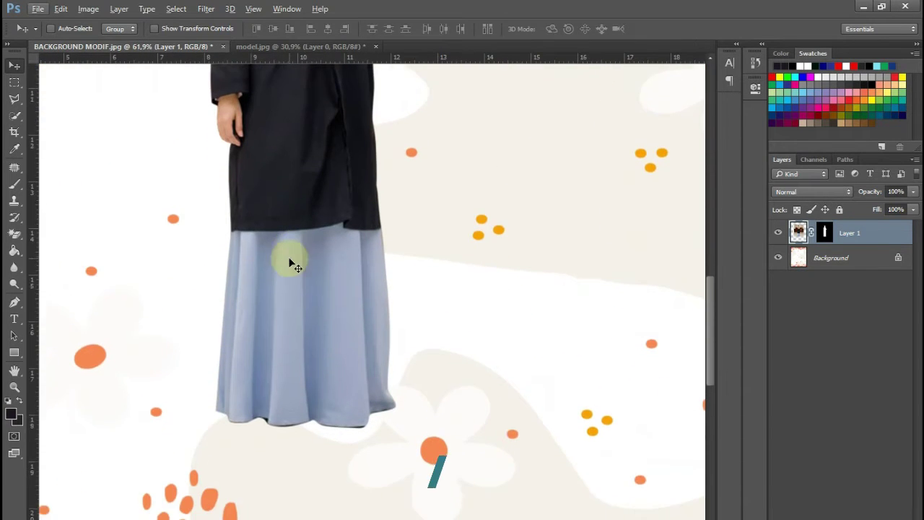
scroll(282, 243, down, 2)
scroll(283, 242, down, 2)
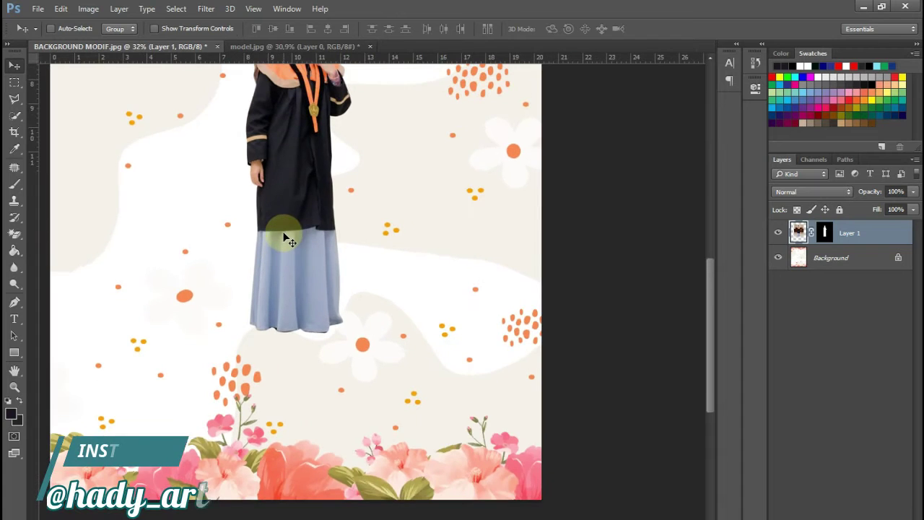
scroll(285, 238, up, 4)
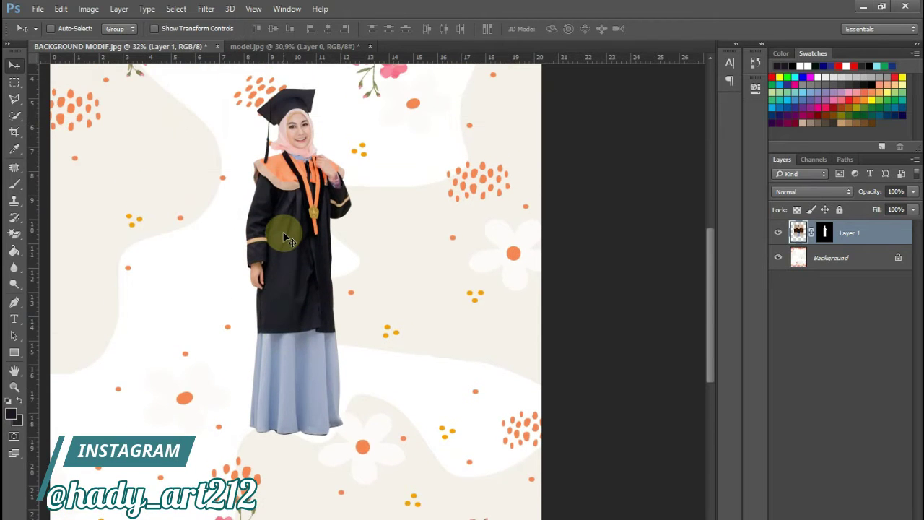
click(14, 83)
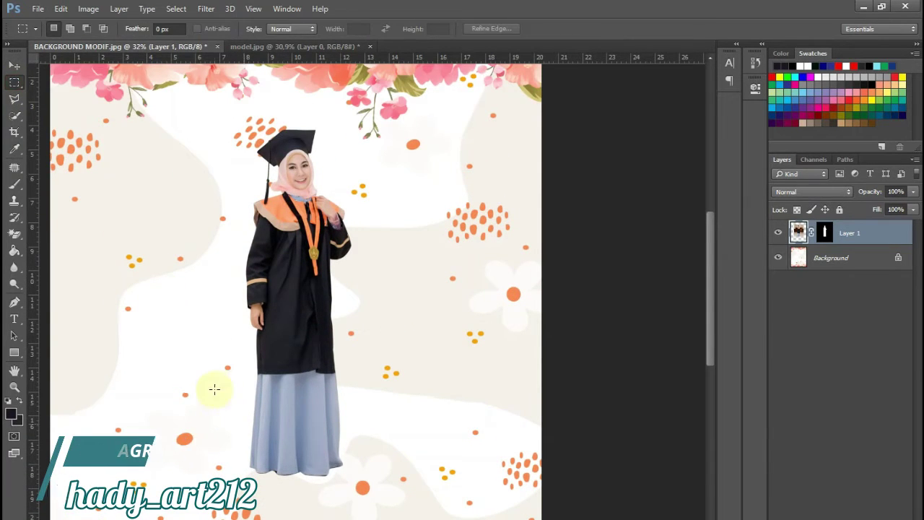
- Select and delete the lower half of the graduate's figure
drag(205, 317, 393, 519)
drag(336, 402, 348, 422)
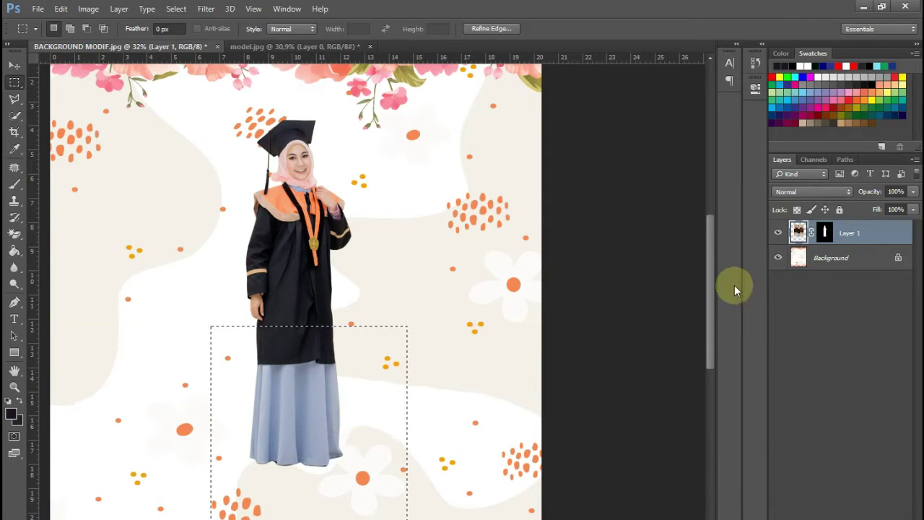
key(Delete)
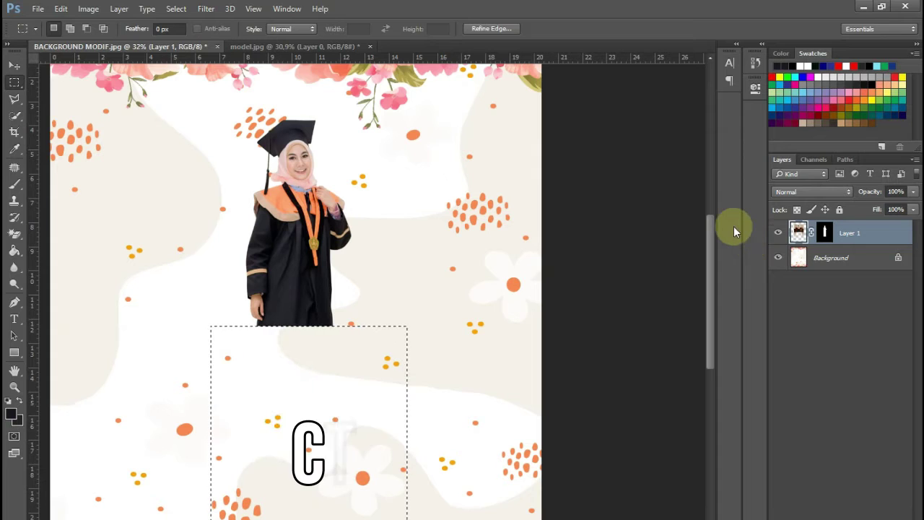
- Enlarge the remaining half-figure to about 177% and move it lower on the page
key(ctrl+t)
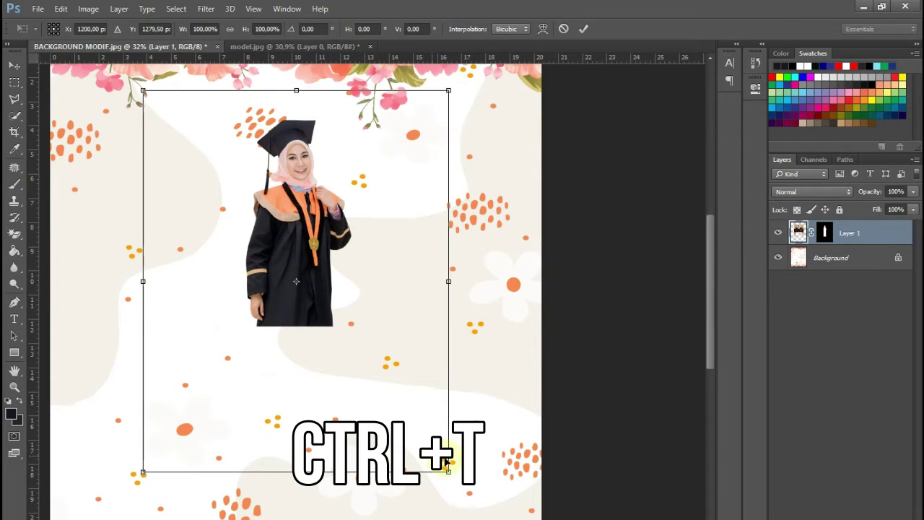
drag(449, 473, 530, 519)
scroll(443, 302, down, 2)
drag(403, 215, 399, 269)
drag(526, 136, 541, 108)
drag(509, 167, 508, 195)
key(Return)
- Drag the red ribbon PNG from the project folder into Photoshop
scroll(424, 293, up, 3)
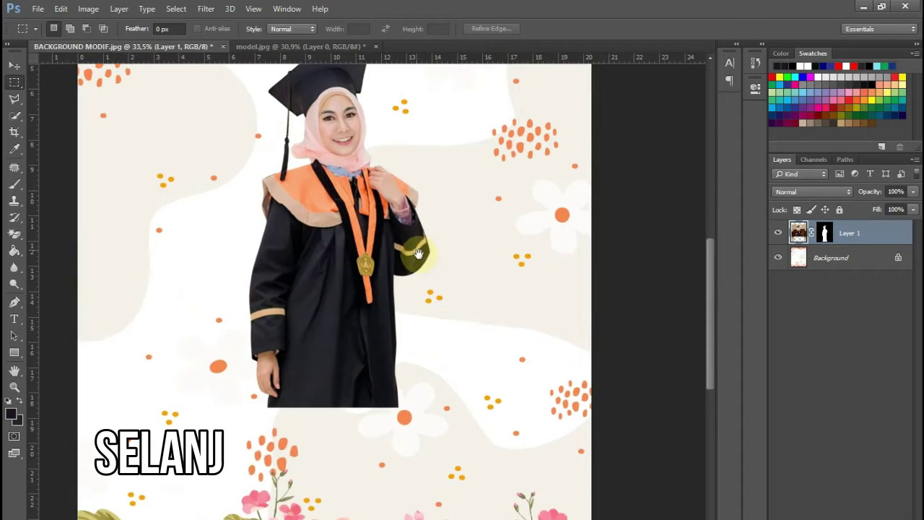
drag(415, 250, 423, 267)
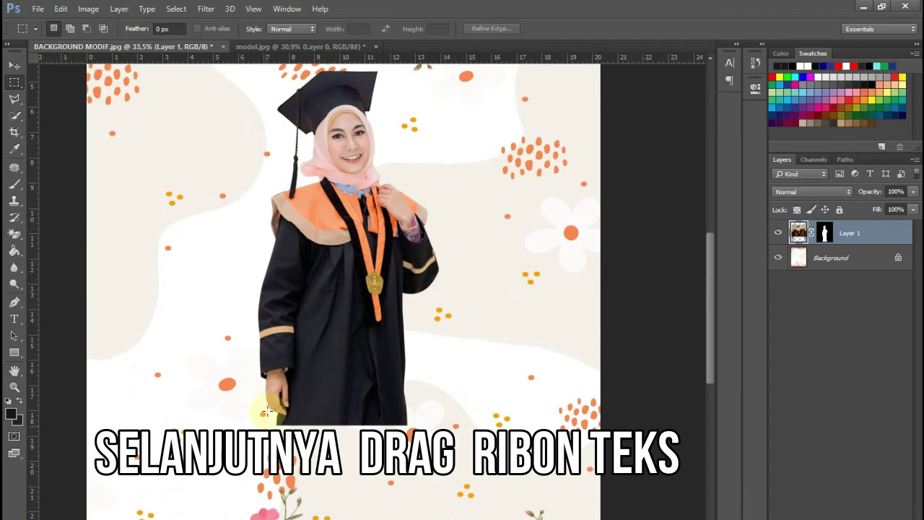
click(80, 517)
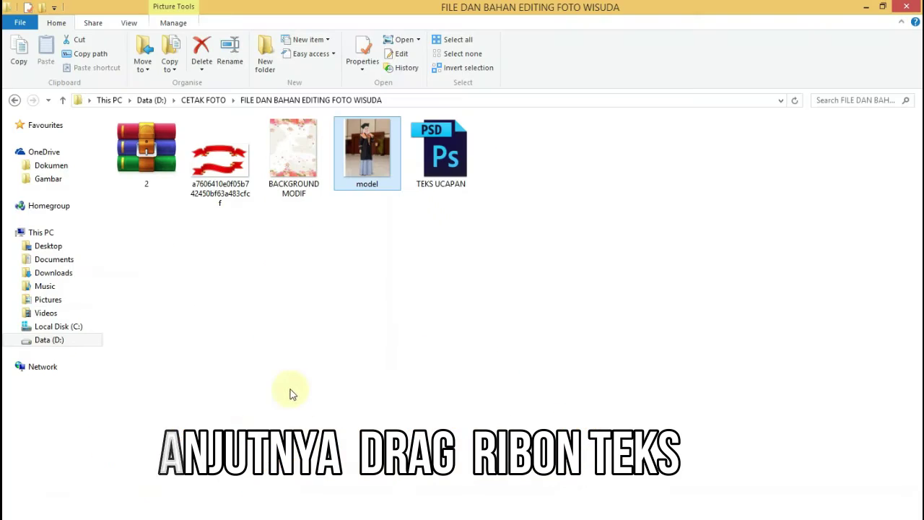
click(237, 186)
drag(225, 150, 430, 43)
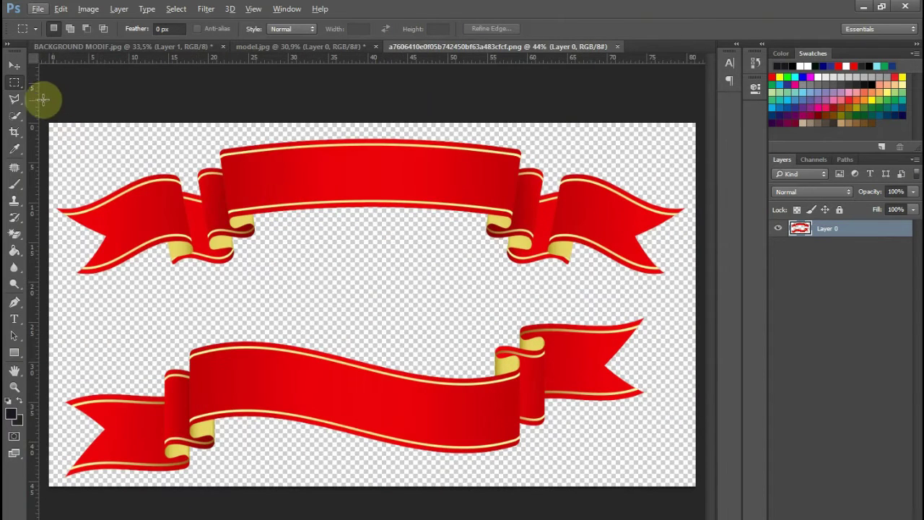
- Outline the upper ribbon with the Polygonal Lasso and drag it onto BACKGROUND MODIF as Layer 2
click(13, 99)
click(137, 269)
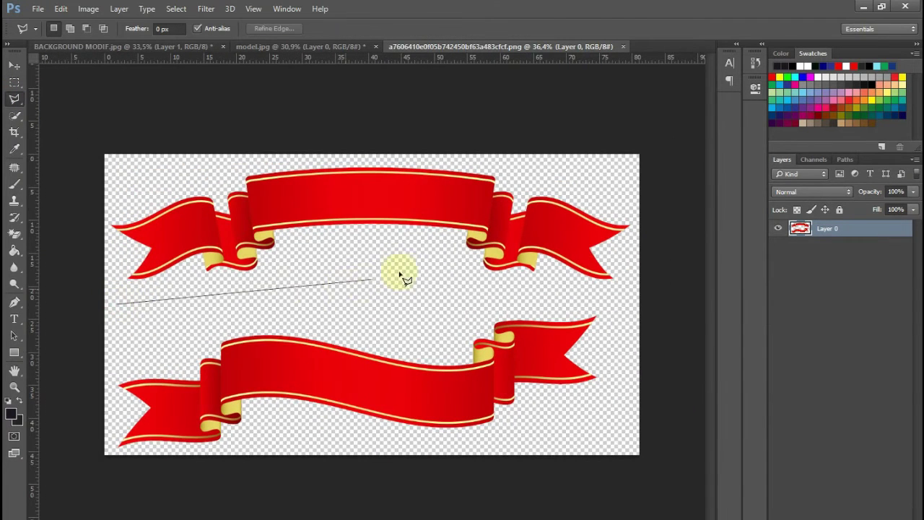
click(652, 153)
click(73, 138)
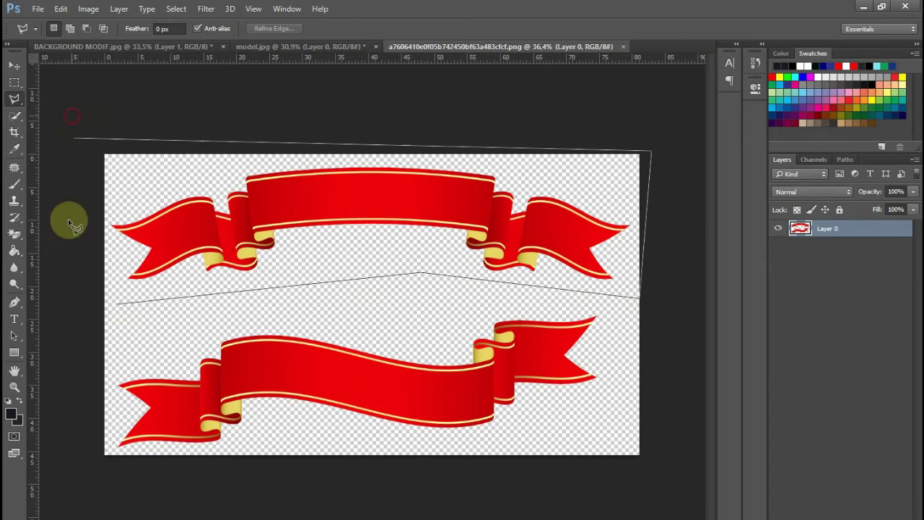
double_click(81, 303)
click(14, 65)
drag(297, 197, 342, 403)
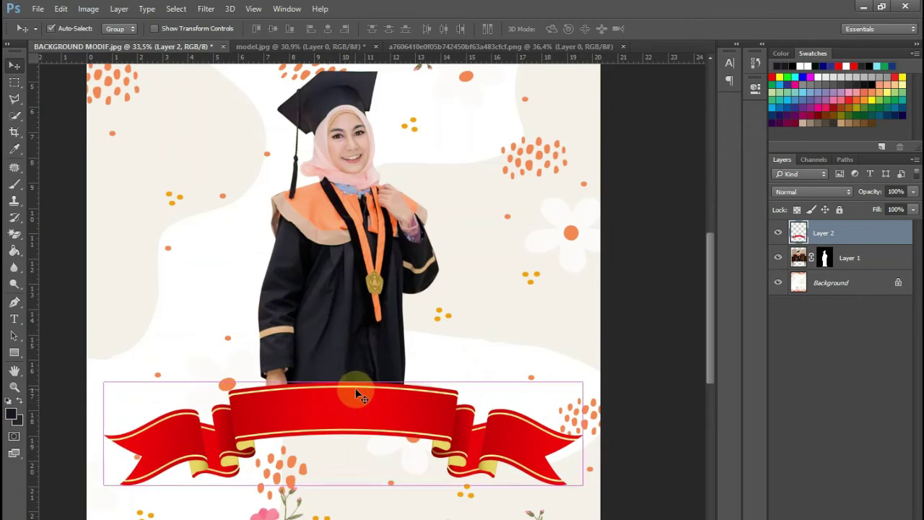
- Scale the ribbon to about 81% and move it up, centred under the graduate
key(ctrl+t)
drag(586, 385, 536, 390)
drag(470, 430, 462, 423)
key(Return)
scroll(399, 285, up, 3)
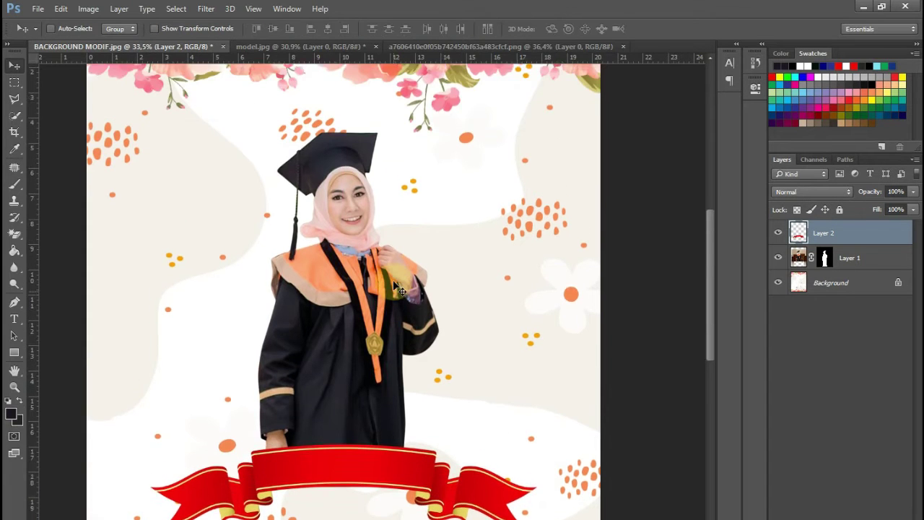
scroll(399, 286, down, 7)
scroll(400, 322, up, 8)
drag(387, 423, 388, 399)
- Brush black on Layer 1's mask to hide the gown below the ribbon
click(824, 260)
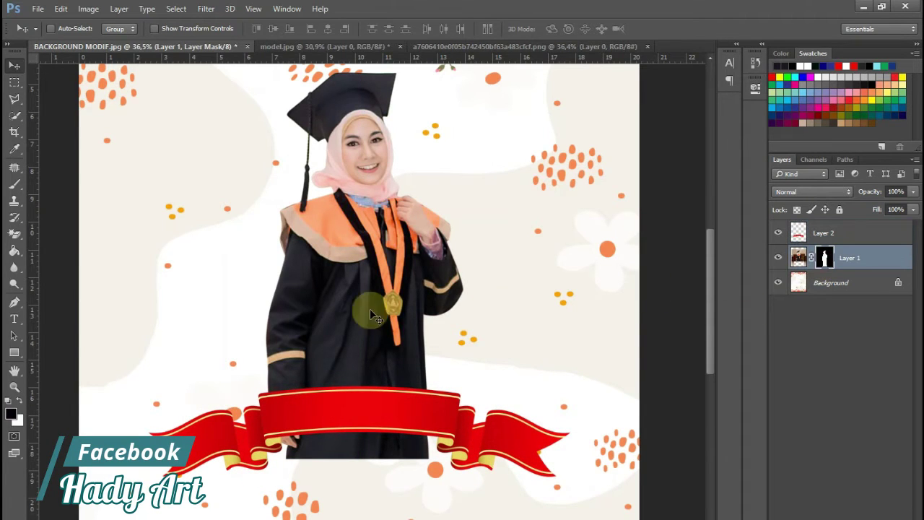
click(14, 185)
mouse_move(368, 429)
mouse_down()
mouse_move(471, 478)
mouse_move(327, 461)
mouse_move(403, 465)
mouse_move(228, 458)
mouse_up()
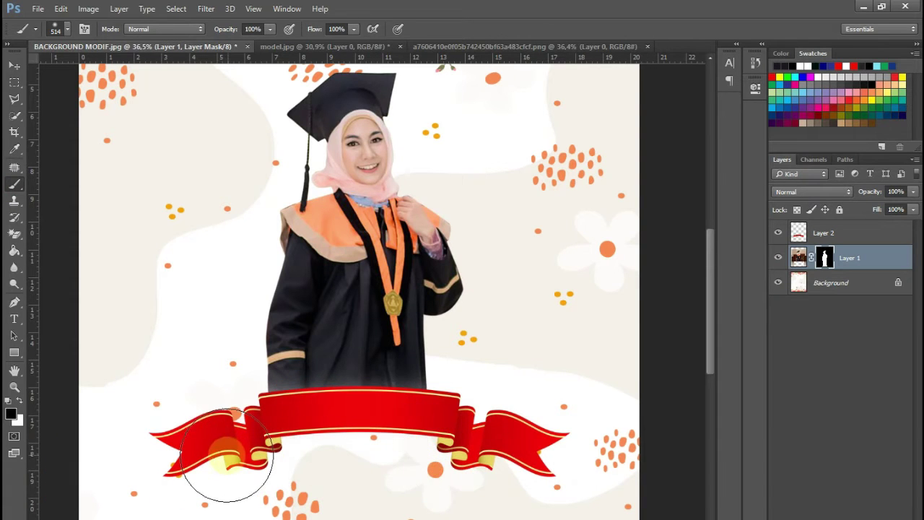
mouse_move(337, 470)
mouse_down()
mouse_move(436, 470)
mouse_move(244, 443)
mouse_move(351, 479)
mouse_move(436, 471)
mouse_up()
scroll(444, 331, up, 1)
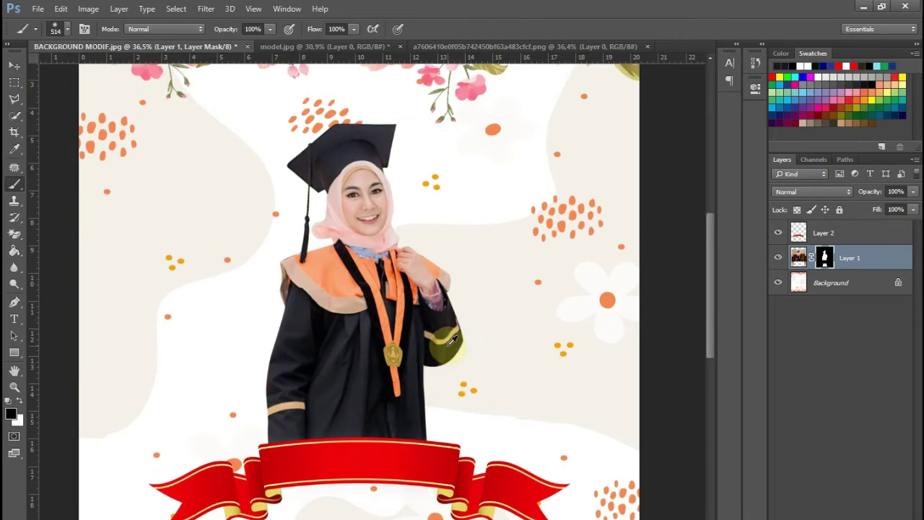
scroll(435, 313, down, 4)
scroll(426, 291, up, 2)
scroll(424, 283, up, 1)
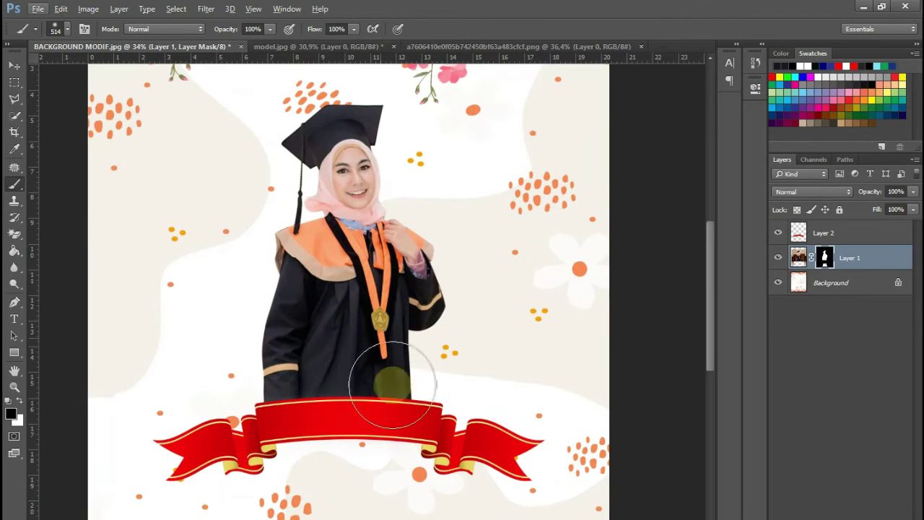
drag(424, 423, 438, 414)
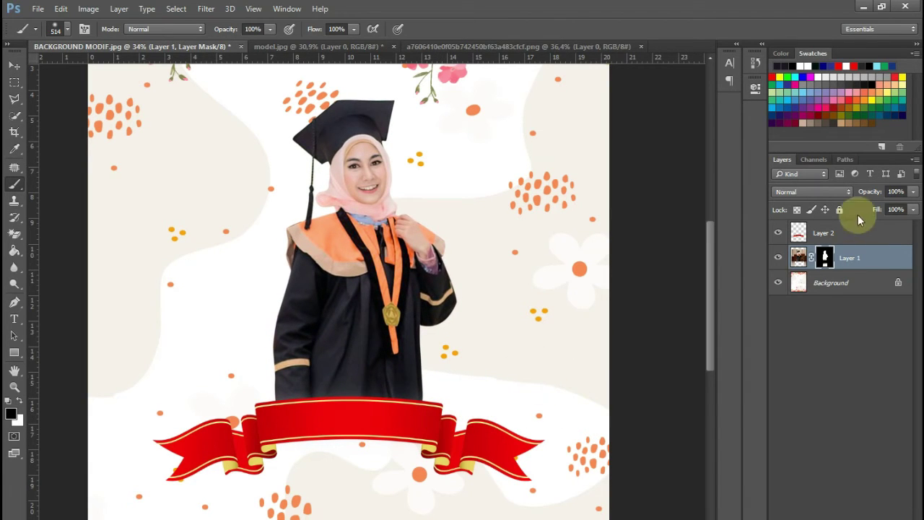
click(852, 235)
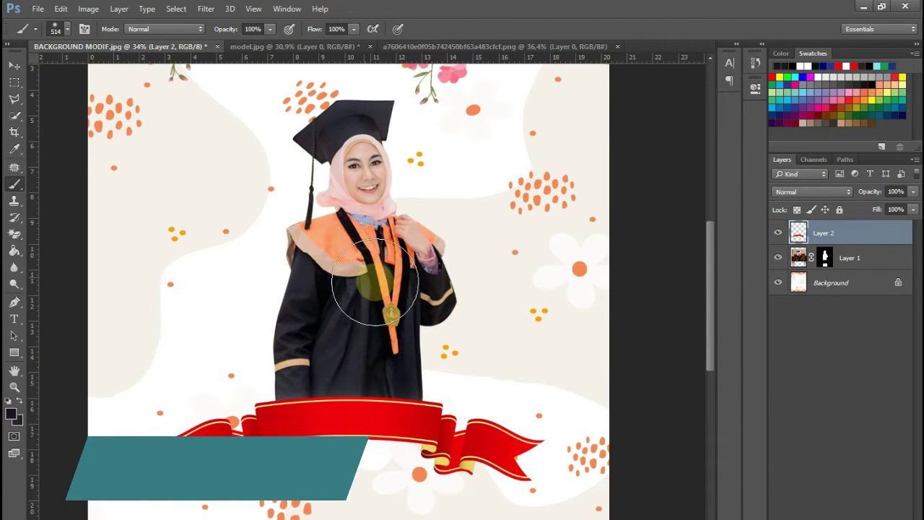
- Type the graduate's name as a new text layer on the red ribbon
key(t)
scroll(251, 409, up, 2)
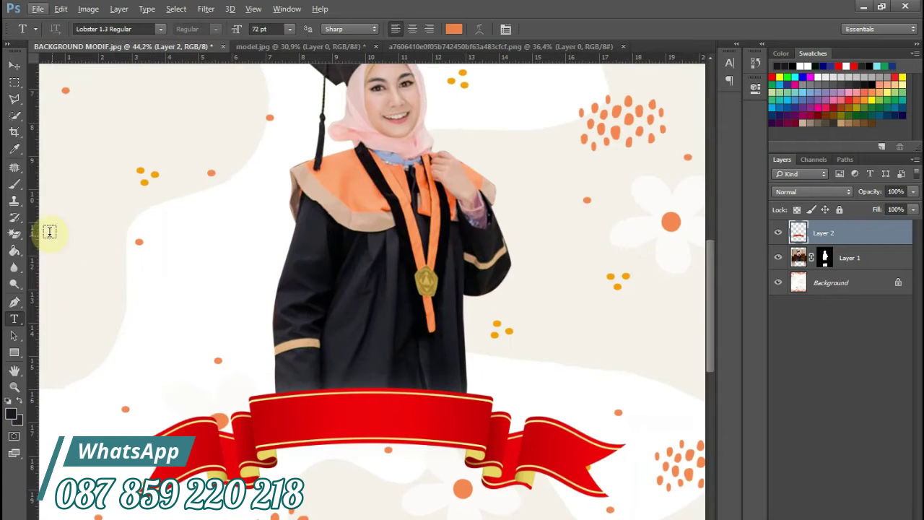
scroll(299, 383, down, 1)
click(291, 383)
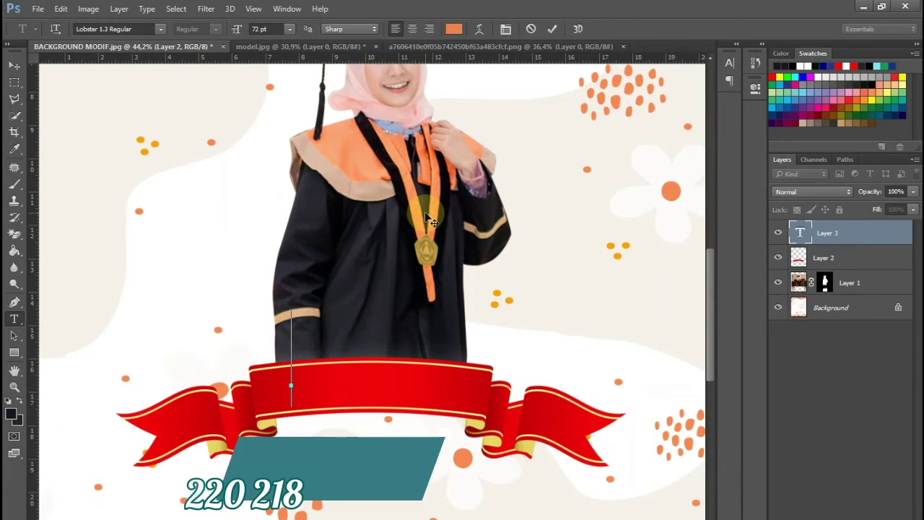
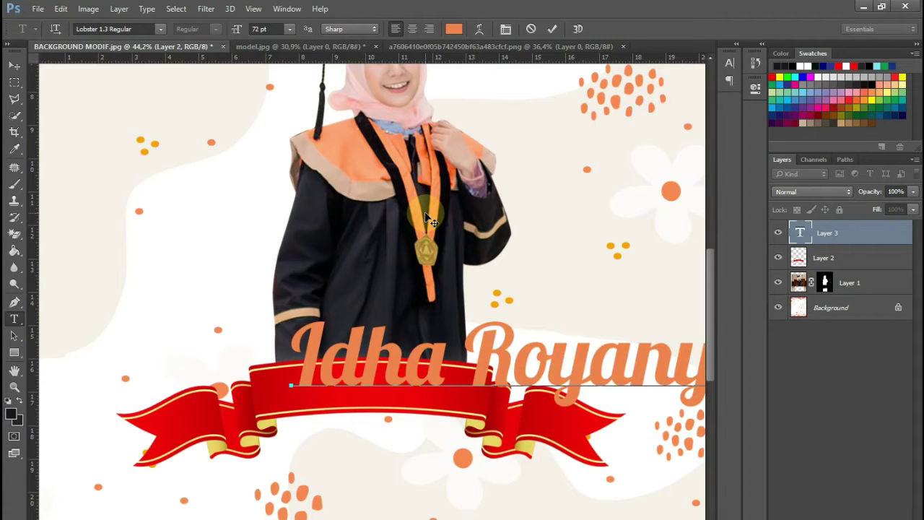
- Shrink the name text from 72 pt to 27 pt and move it onto the ribbon
key(ctrl+a)
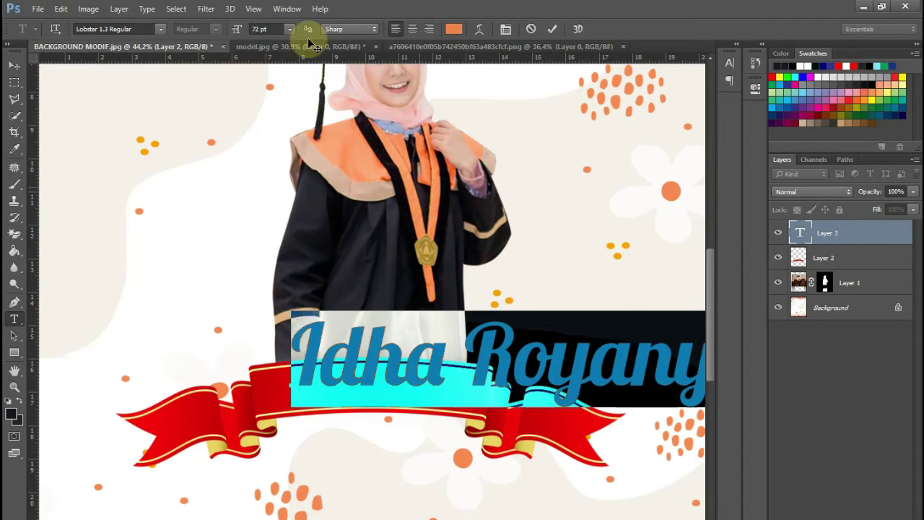
drag(237, 31, 207, 34)
drag(673, 241, 633, 250)
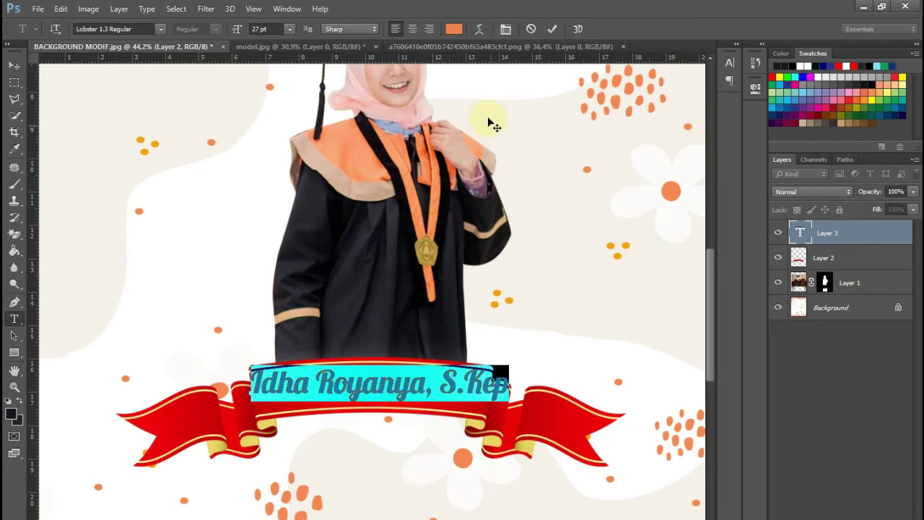
click(480, 31)
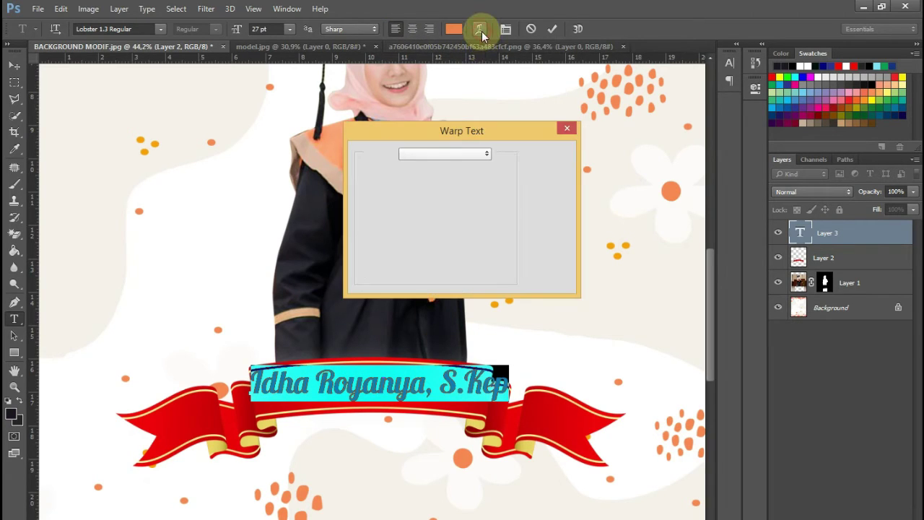
- Apply an Arc warp with a gentle +13% bend to the name and commit it
click(468, 155)
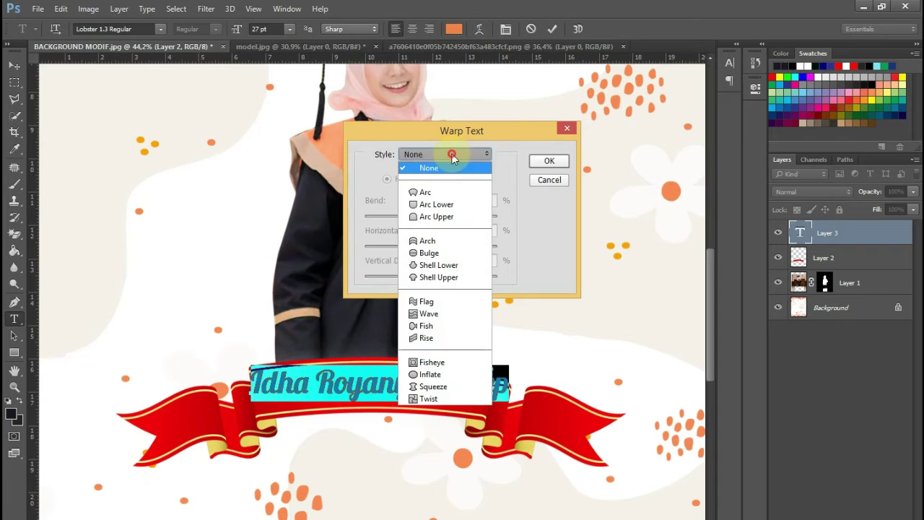
click(432, 193)
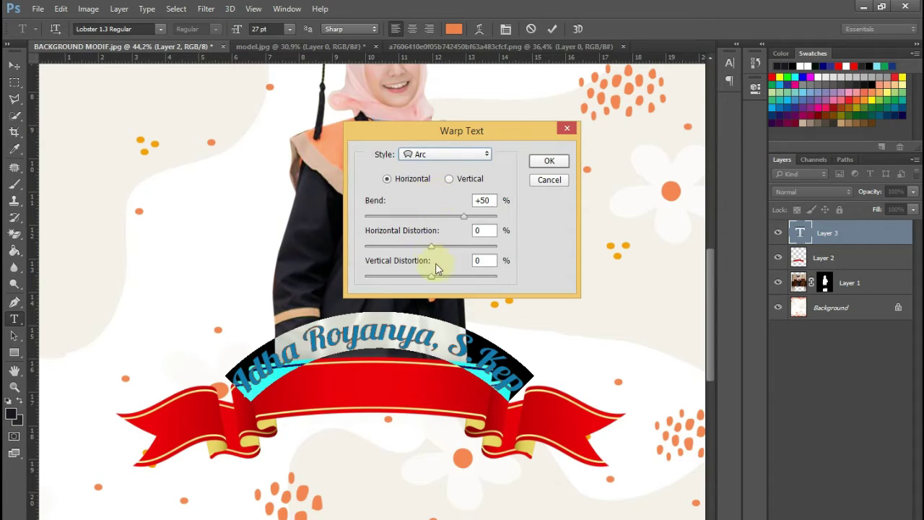
drag(465, 213, 441, 223)
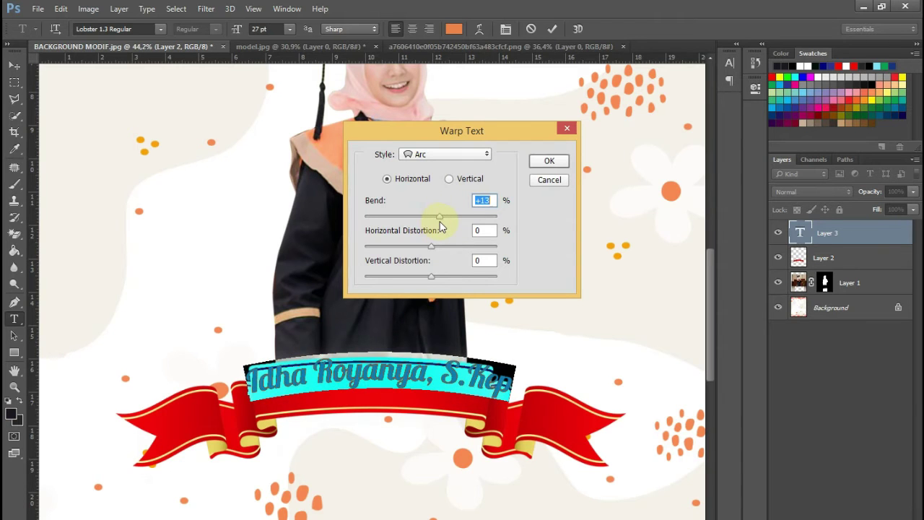
key(Return)
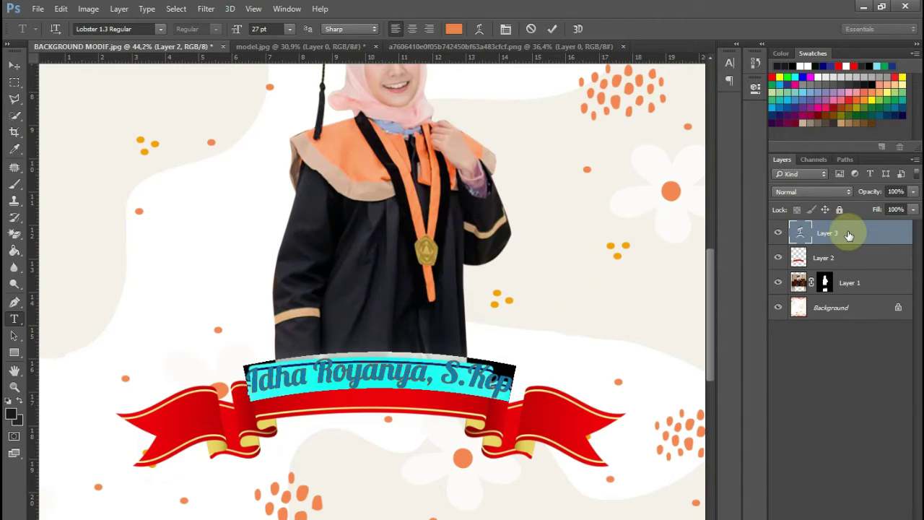
key(ctrl+Return)
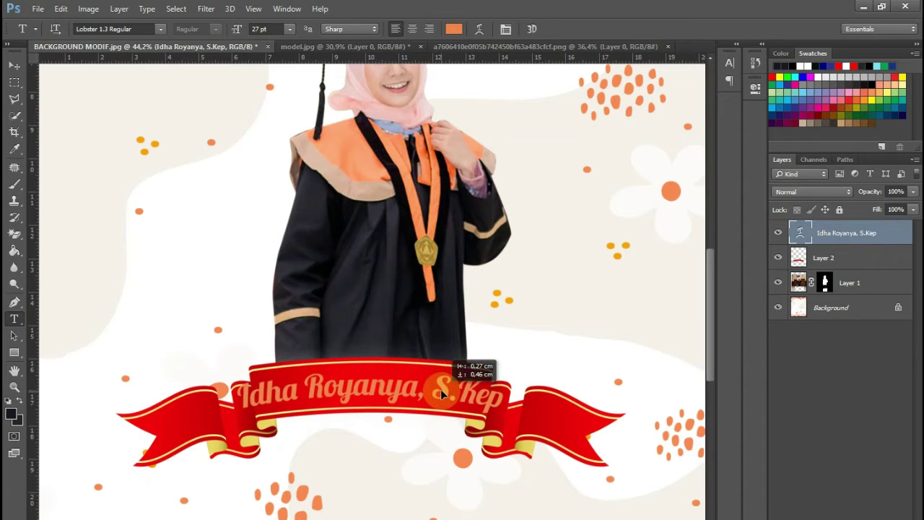
- Scale the name text down to about 81%, centred on the ribbon
key(ctrl+t)
drag(506, 365, 447, 390)
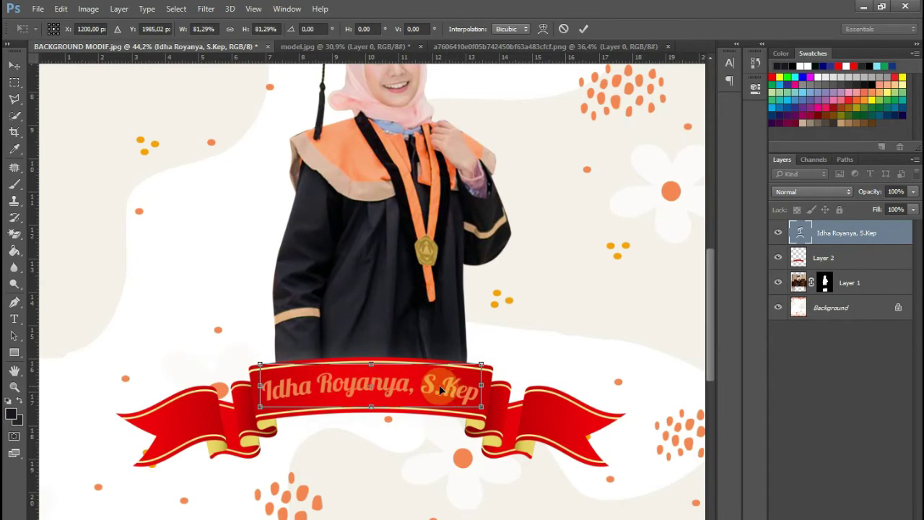
key(Return)
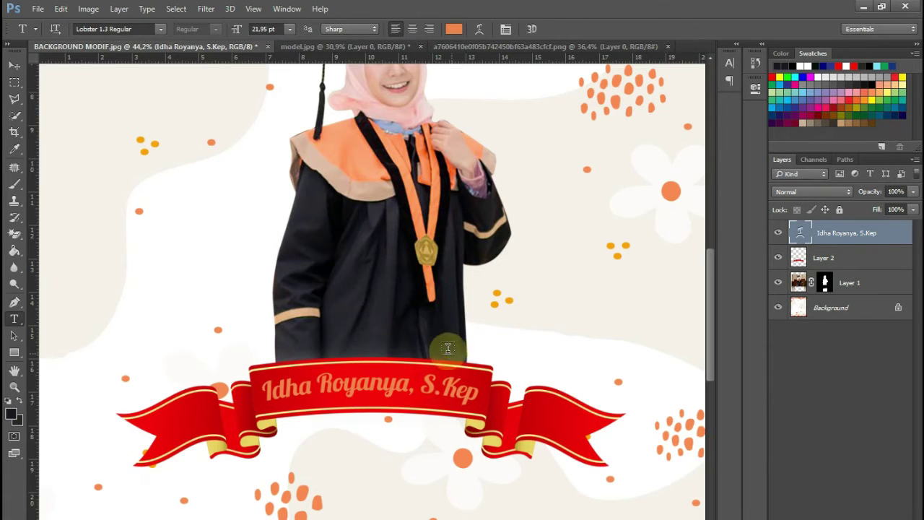
- Recolour the name lettering white
click(455, 29)
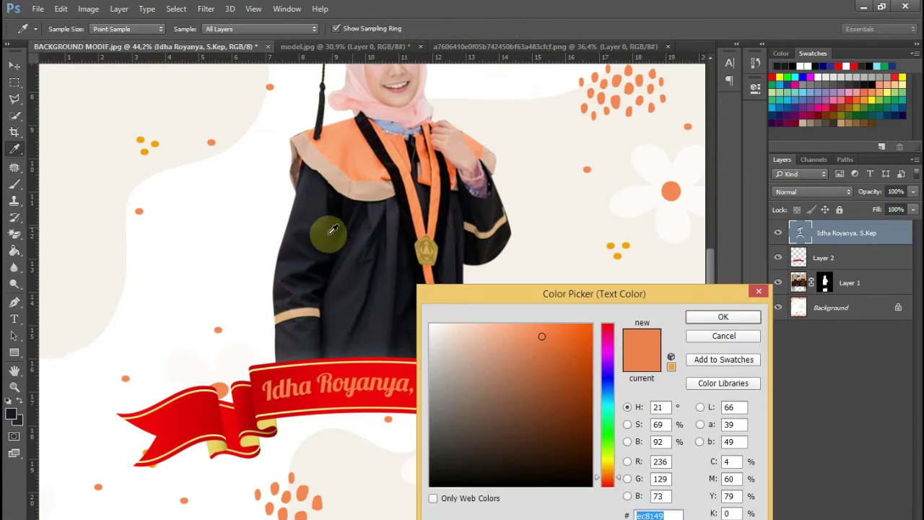
click(270, 193)
click(704, 318)
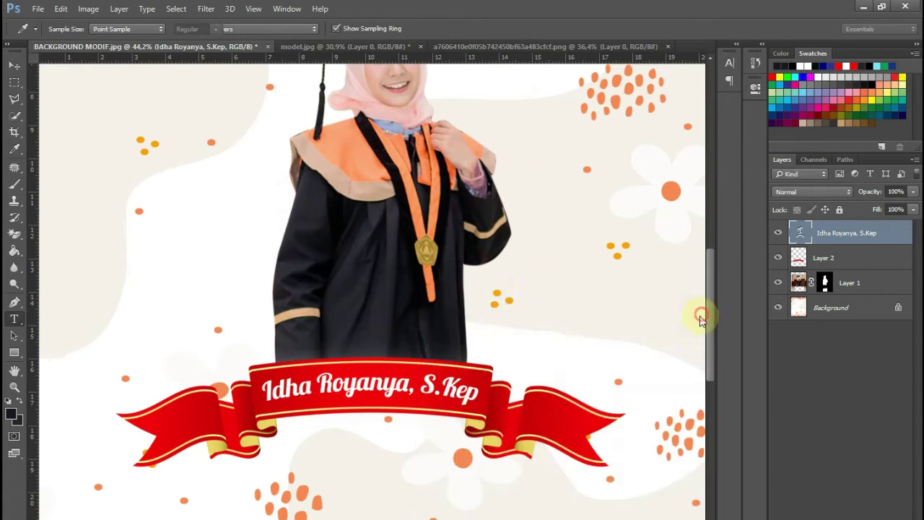
scroll(474, 244, up, 5)
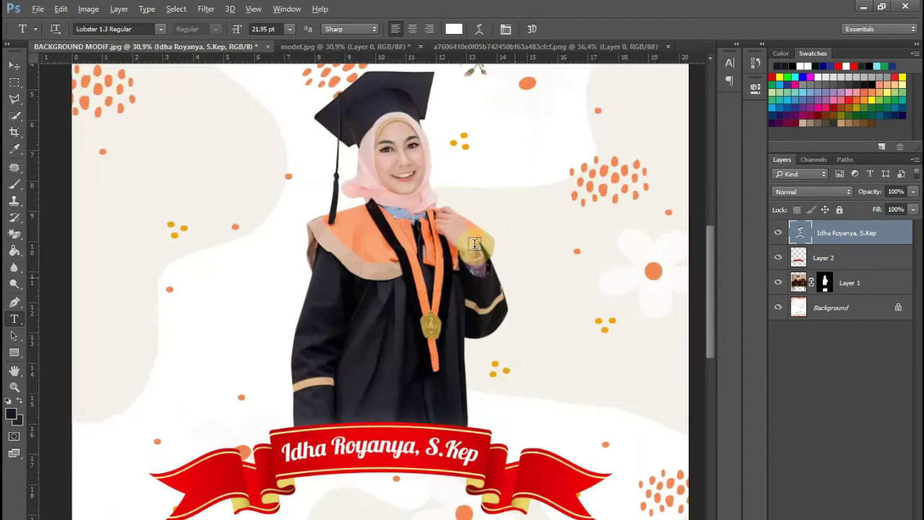
scroll(472, 246, down, 3)
scroll(473, 245, up, 2)
scroll(396, 272, up, 3)
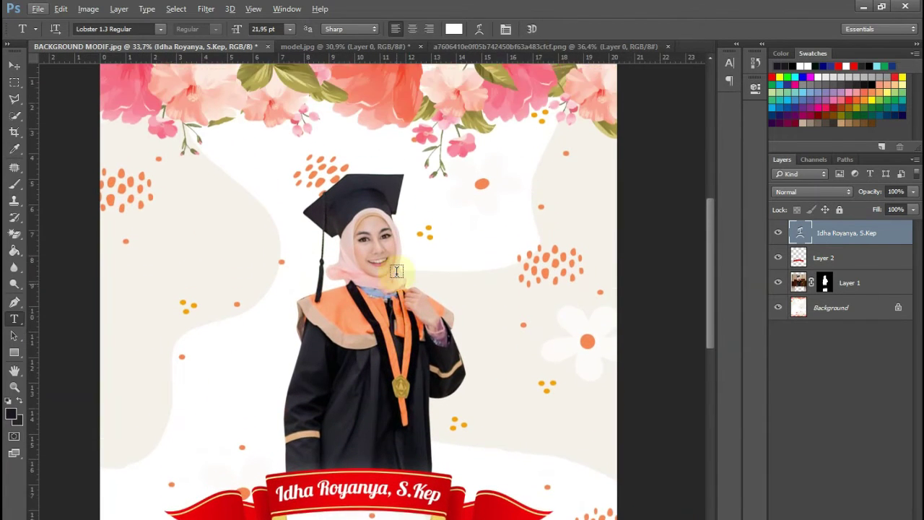
scroll(396, 272, down, 2)
click(857, 285)
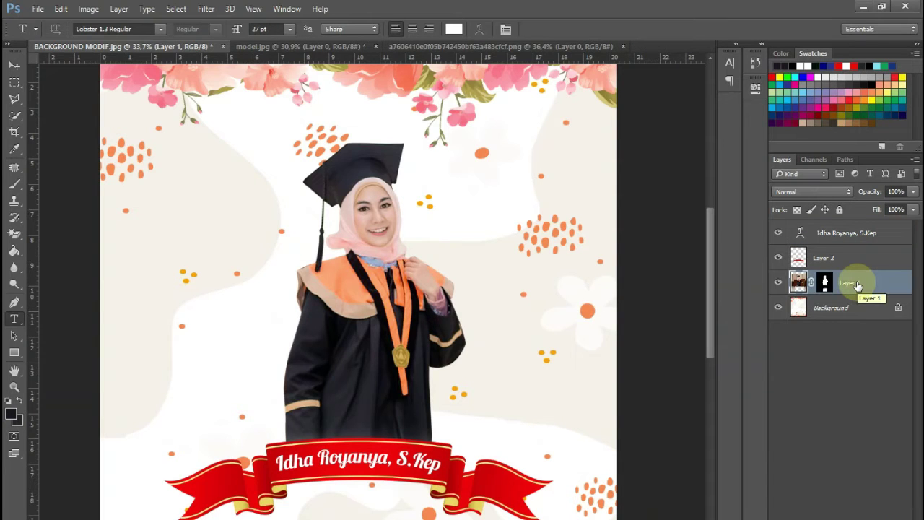
- Duplicate the graduate layer and place the copy beneath the original
click(823, 285)
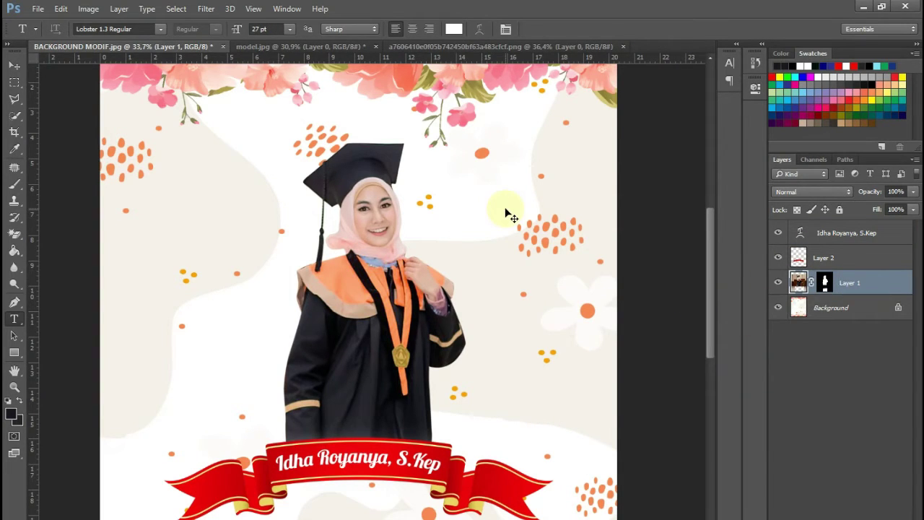
key(ctrl+j)
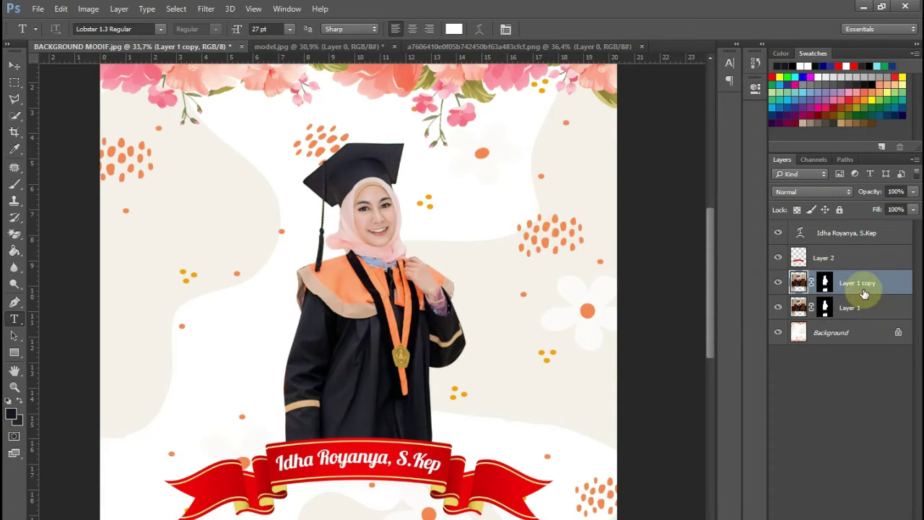
drag(868, 307, 872, 318)
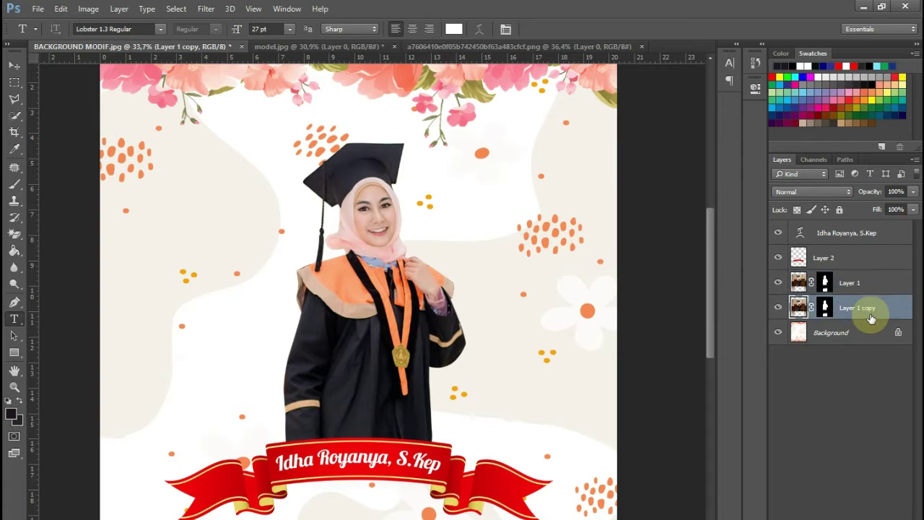
- Enlarge the duplicate graduate to about 132% and shift it right and down
key(ctrl+t)
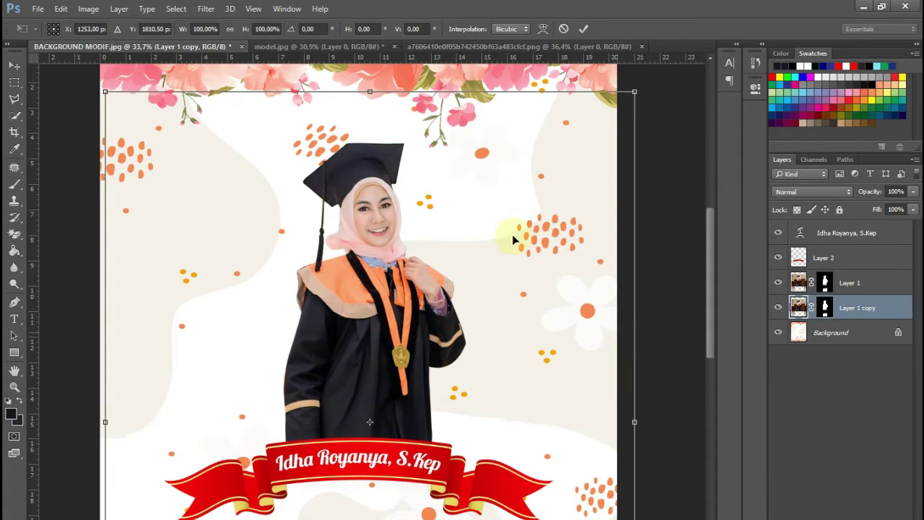
scroll(564, 170, down, 1)
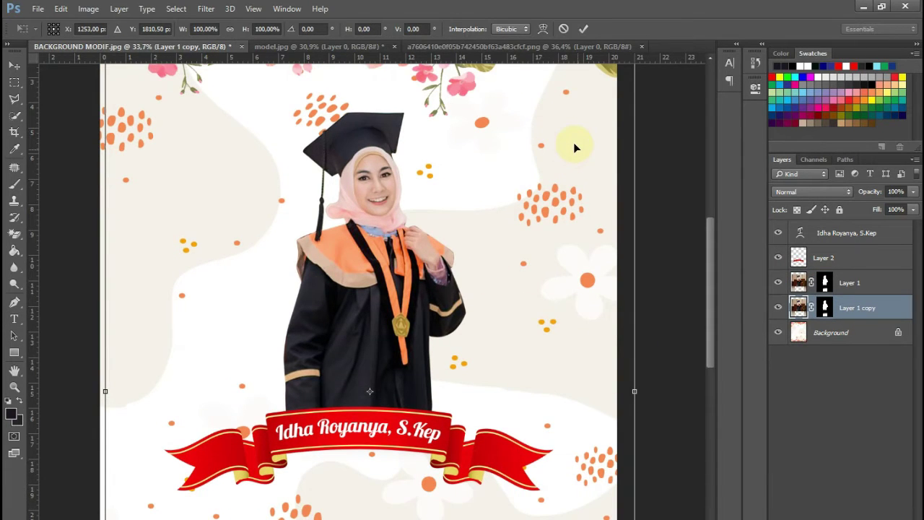
scroll(573, 143, up, 2)
scroll(579, 133, down, 1)
scroll(586, 139, down, 1)
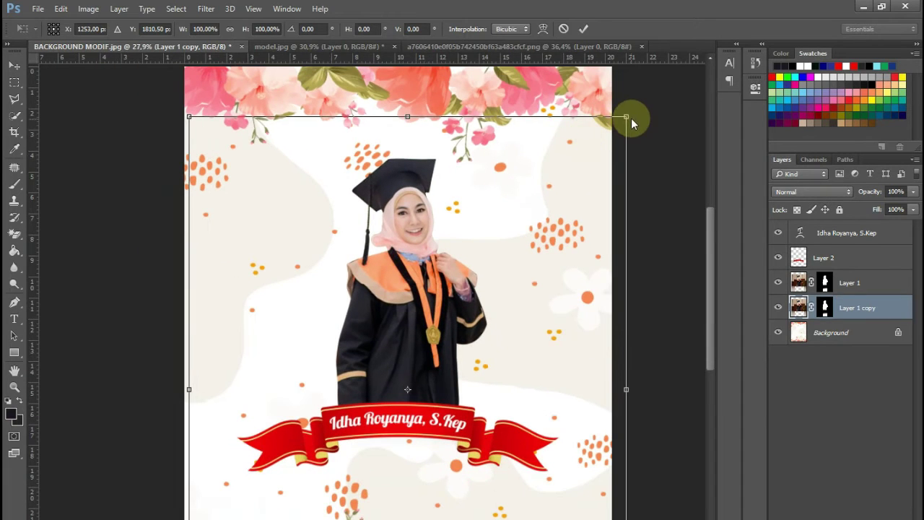
drag(625, 116, 431, 60)
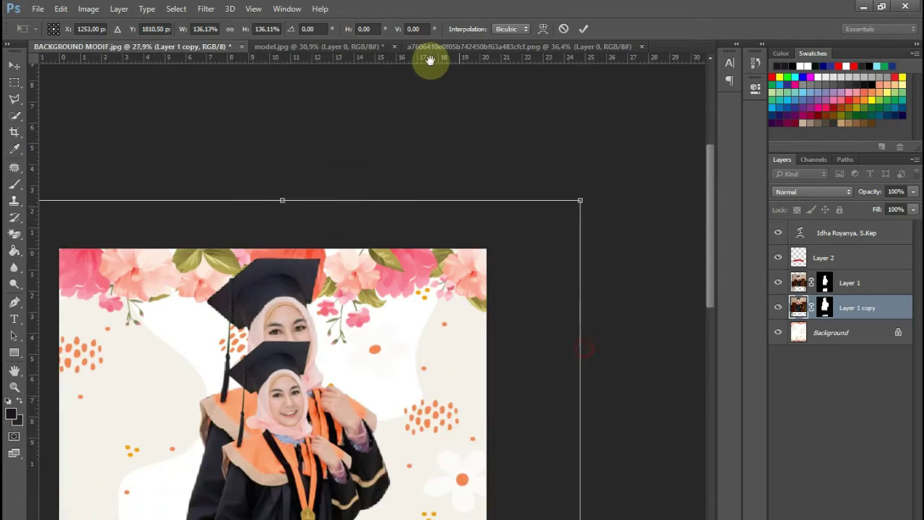
drag(357, 241, 440, 275)
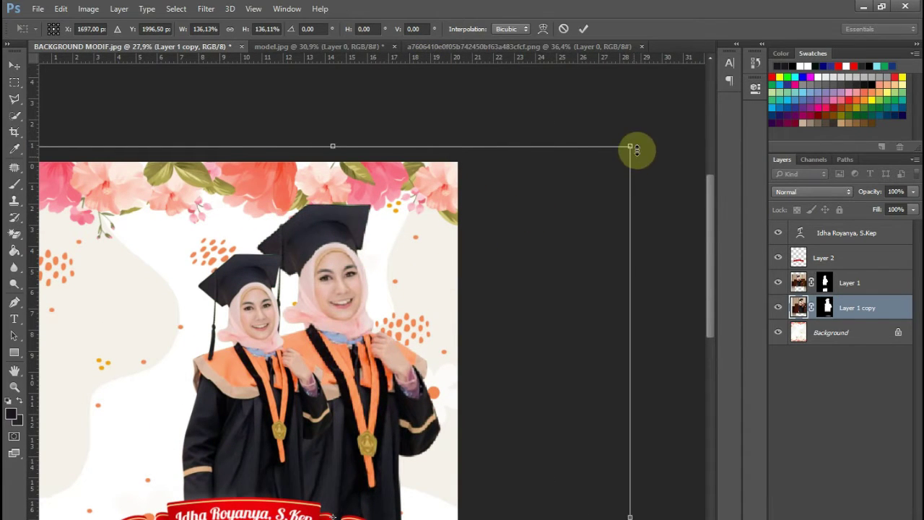
drag(634, 146, 600, 206)
- Apply the transform and lower the duplicate graduate's opacity to fade it
key(Return)
key(t)
scroll(463, 245, down, 3)
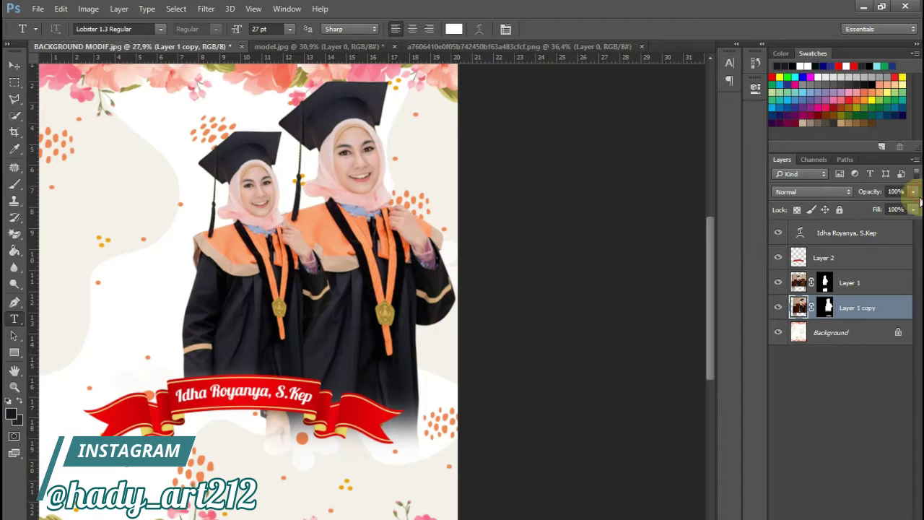
drag(914, 209, 867, 209)
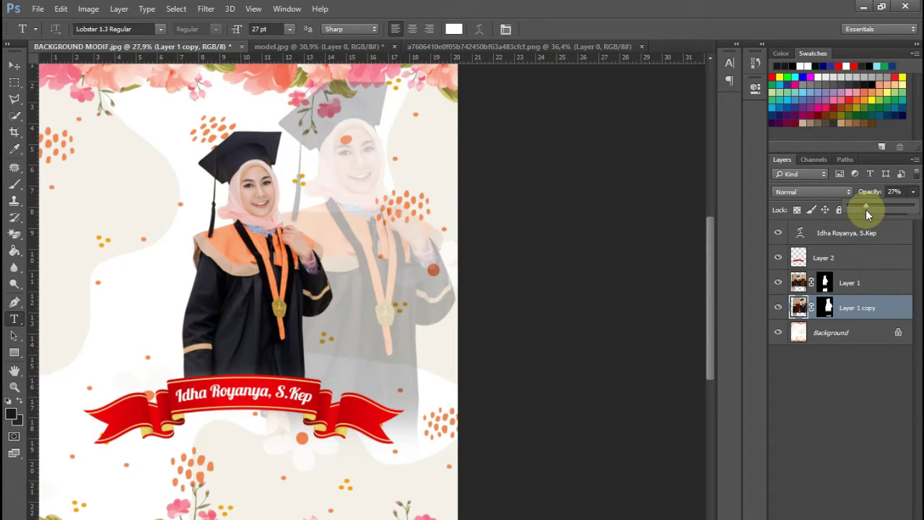
click(848, 309)
- Brush on the duplicate's mask to fade out the ghost figure's lower part
scroll(457, 338, down, 1)
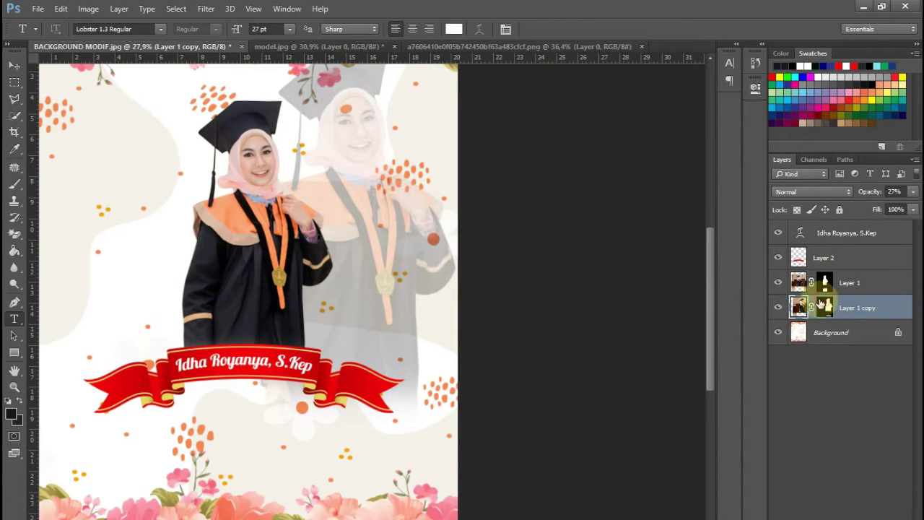
click(14, 183)
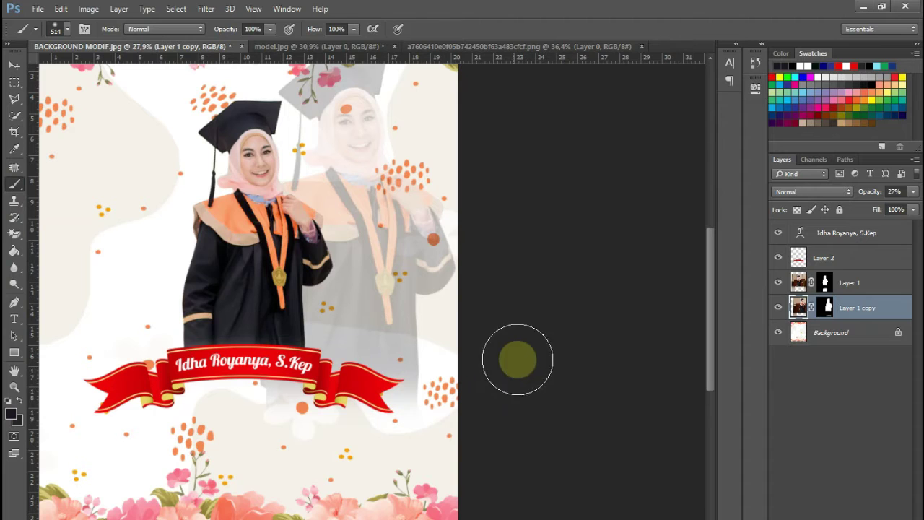
click(827, 309)
mouse_move(439, 388)
mouse_down()
mouse_move(269, 392)
mouse_move(390, 390)
mouse_move(449, 331)
mouse_move(301, 357)
mouse_move(276, 399)
mouse_up()
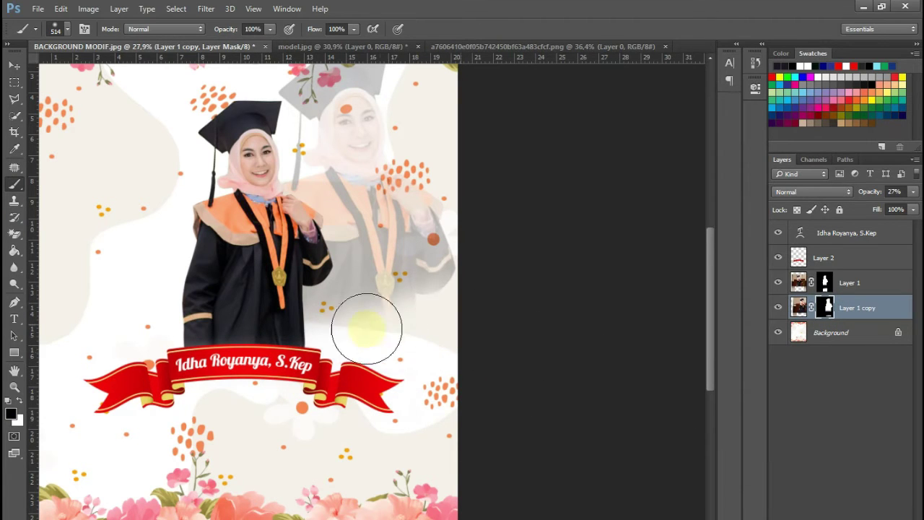
- Hide the graduate, ribbon and name layers, leaving the floral Background visible
scroll(317, 361, up, 2)
scroll(334, 337, up, 3)
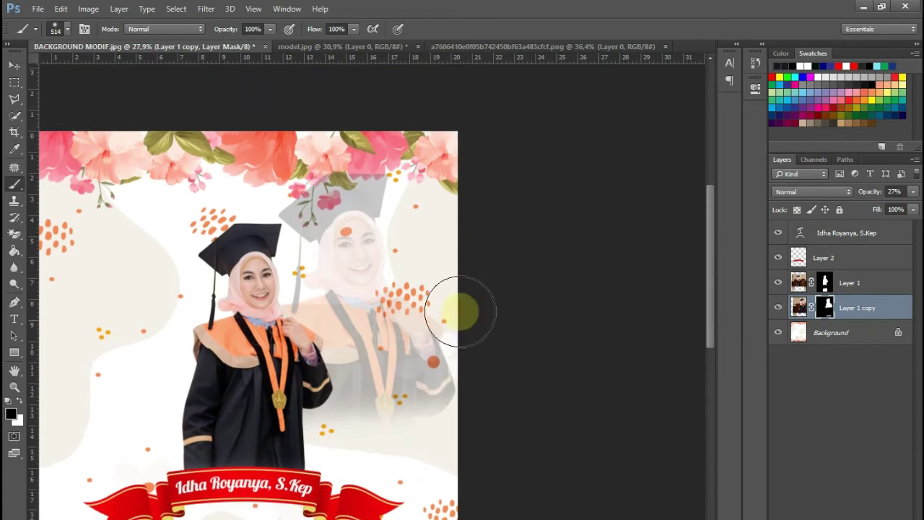
drag(780, 232, 778, 312)
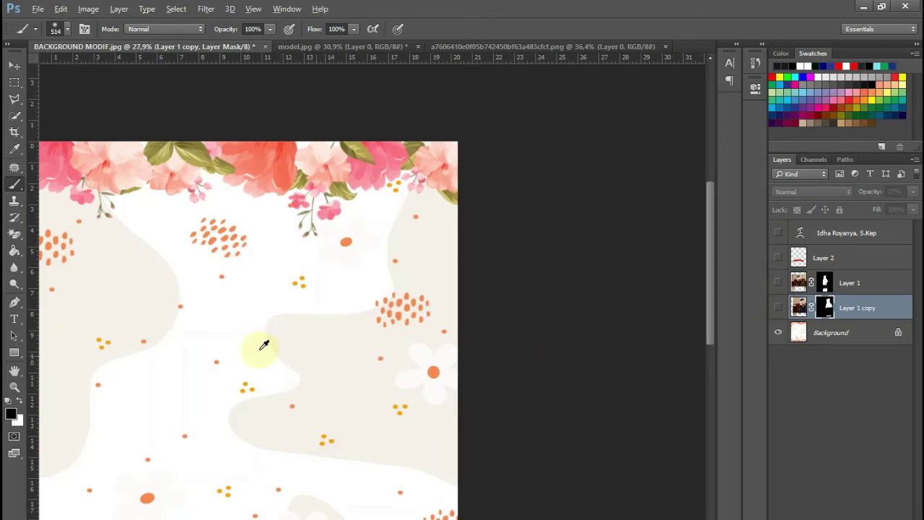
scroll(258, 347, down, 2)
scroll(296, 324, up, 3)
- Try painting a mask on the background layer, then undo it
click(826, 339)
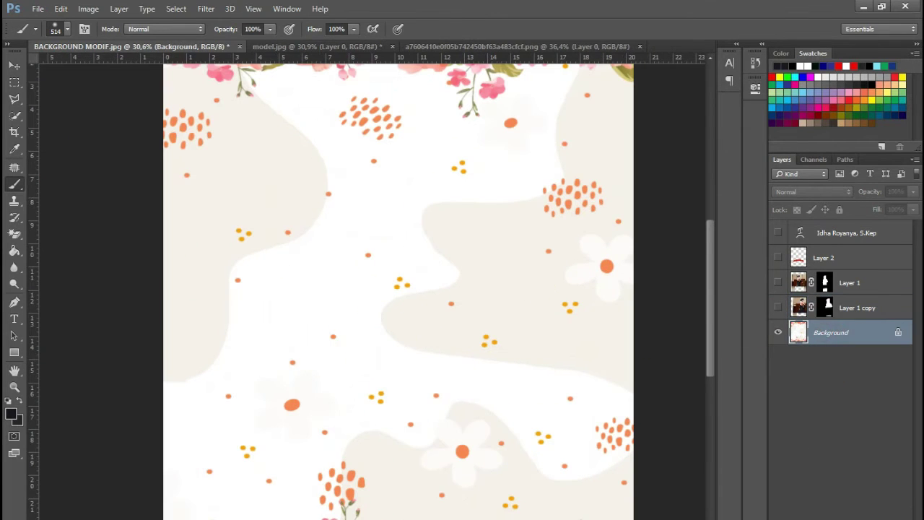
click(825, 517)
scroll(402, 229, up, 4)
mouse_move(368, 245)
mouse_down()
mouse_move(377, 216)
mouse_move(360, 226)
mouse_move(365, 206)
mouse_move(339, 218)
mouse_up()
key(ctrl+z)
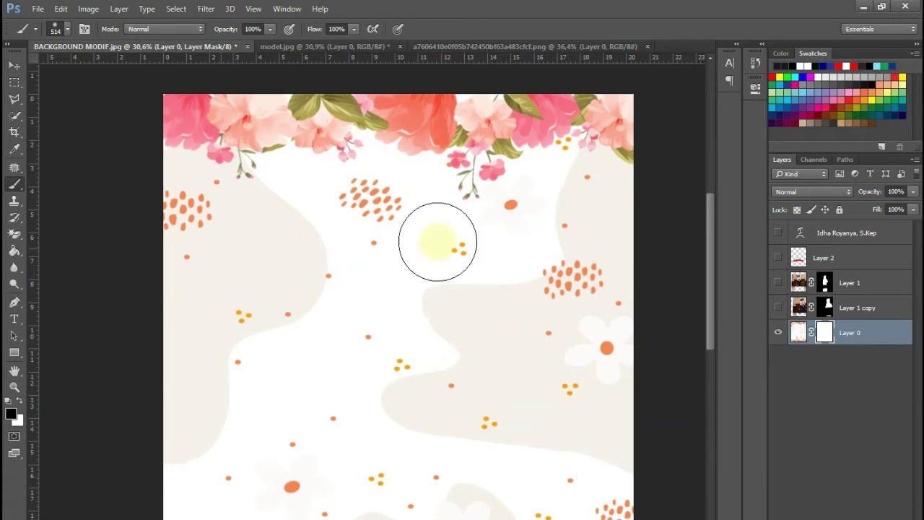
- Add a new empty layer and set the foreground colour to white
key(ctrl+shift+alt+n)
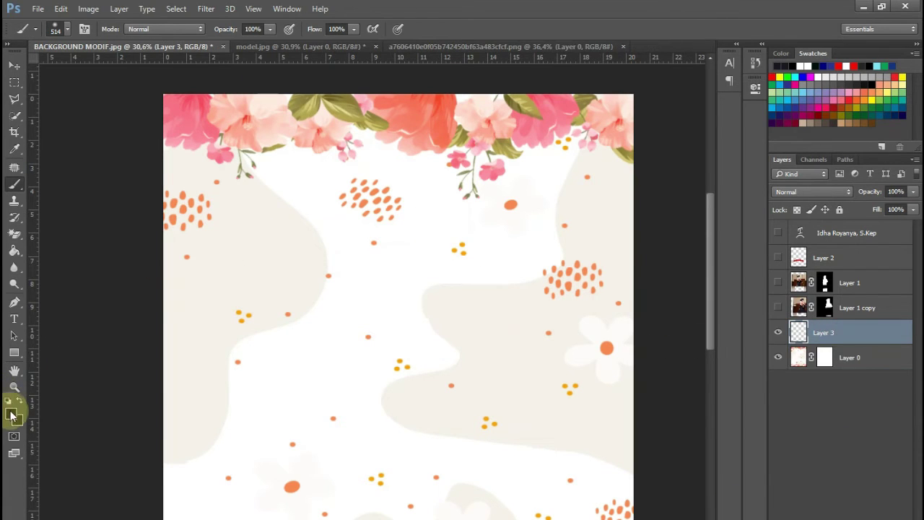
click(12, 415)
click(373, 313)
click(723, 317)
click(14, 183)
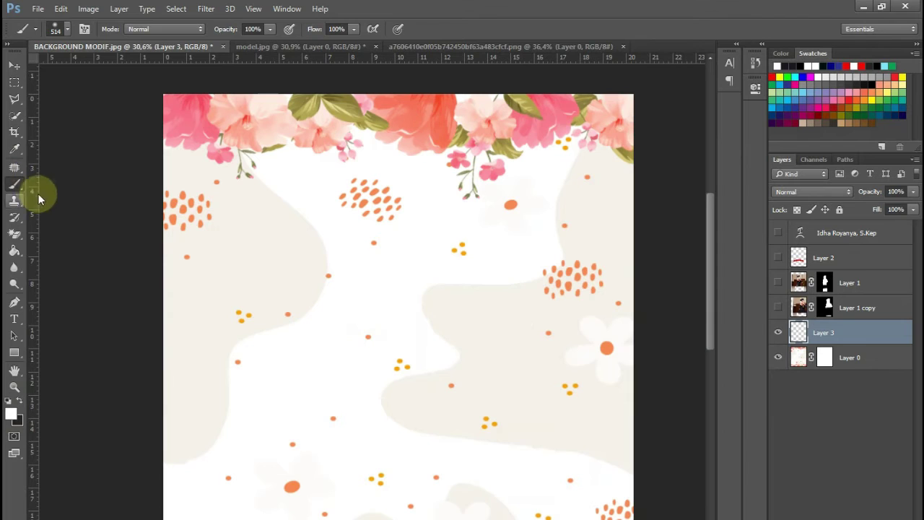
- Paint white over the orange dots and beige swooshes, keeping the top and bottom flowers
mouse_move(378, 296)
mouse_down()
mouse_move(368, 210)
mouse_move(391, 250)
mouse_move(456, 268)
mouse_move(535, 248)
mouse_move(602, 275)
mouse_move(611, 346)
mouse_move(411, 320)
mouse_move(264, 238)
mouse_move(198, 241)
mouse_move(276, 212)
mouse_move(178, 217)
mouse_move(217, 252)
mouse_move(165, 265)
mouse_move(295, 268)
mouse_move(400, 378)
mouse_move(423, 427)
mouse_move(609, 465)
mouse_move(584, 450)
mouse_up()
scroll(427, 289, down, 3)
mouse_move(169, 262)
mouse_down()
mouse_move(203, 348)
mouse_move(207, 278)
mouse_move(276, 313)
mouse_move(263, 380)
mouse_move(222, 429)
mouse_move(207, 416)
mouse_move(234, 462)
mouse_move(285, 359)
mouse_move(349, 362)
mouse_move(342, 346)
mouse_move(384, 367)
mouse_move(400, 416)
mouse_move(484, 411)
mouse_move(426, 391)
mouse_move(299, 408)
mouse_move(291, 397)
mouse_move(569, 432)
mouse_move(464, 431)
mouse_move(567, 402)
mouse_move(651, 439)
mouse_move(544, 421)
mouse_move(568, 431)
mouse_move(450, 443)
mouse_move(511, 439)
mouse_move(208, 427)
mouse_move(312, 399)
mouse_move(216, 326)
mouse_move(357, 250)
mouse_up()
drag(437, 165, 402, 308)
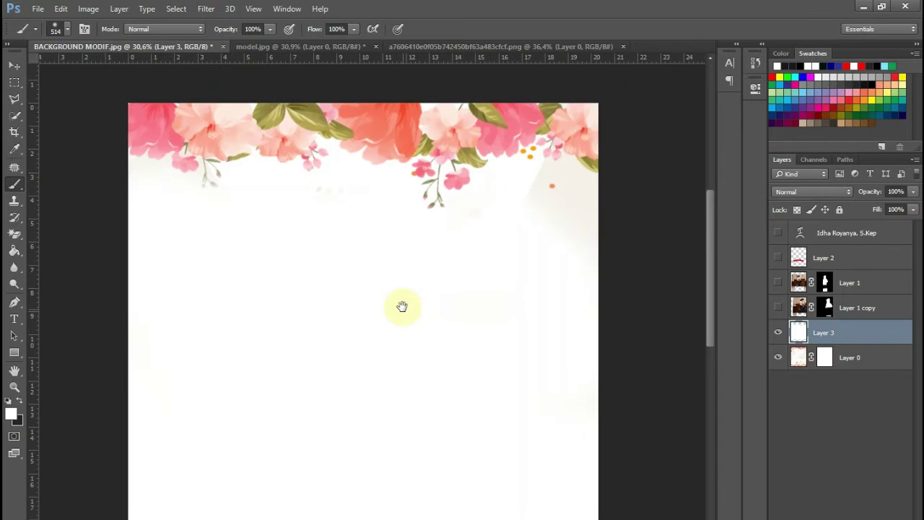
drag(354, 221, 312, 224)
click(559, 214)
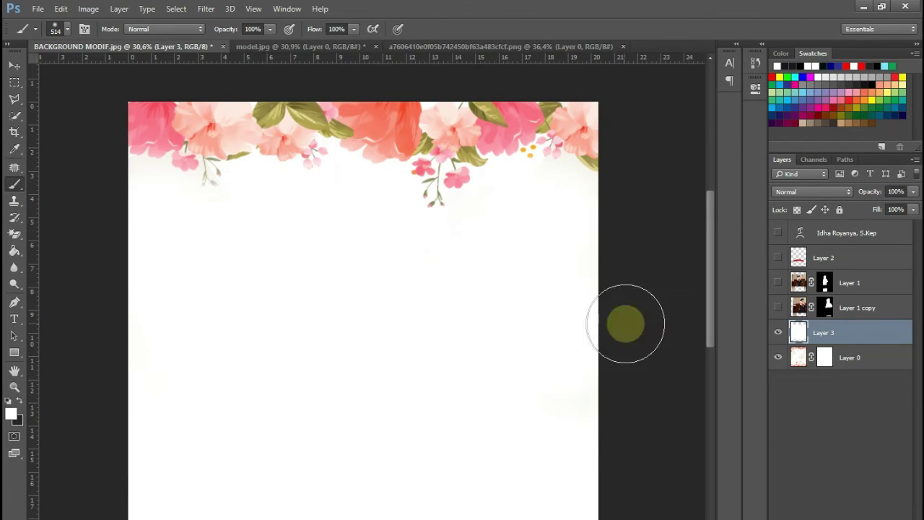
scroll(499, 303, down, 3)
scroll(449, 309, up, 1)
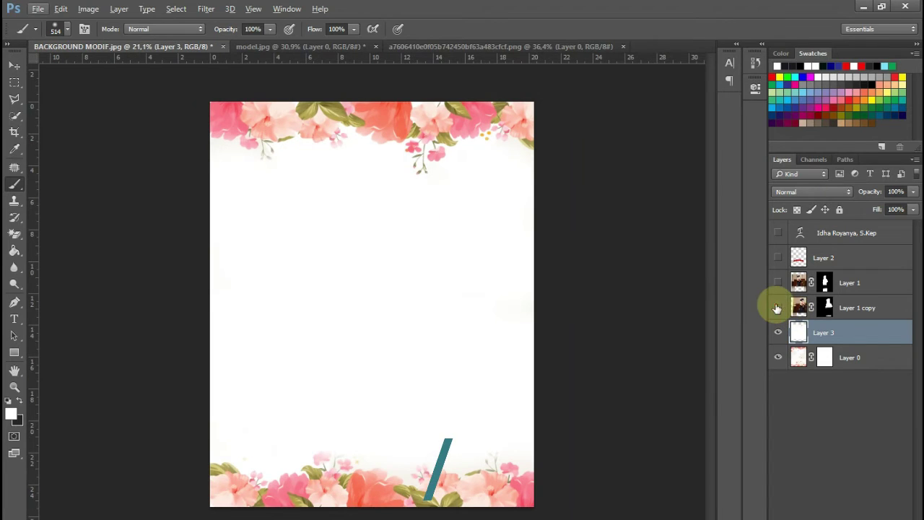
- Show the faded duplicate, graduate, ribbon and name layers again
click(777, 308)
click(778, 282)
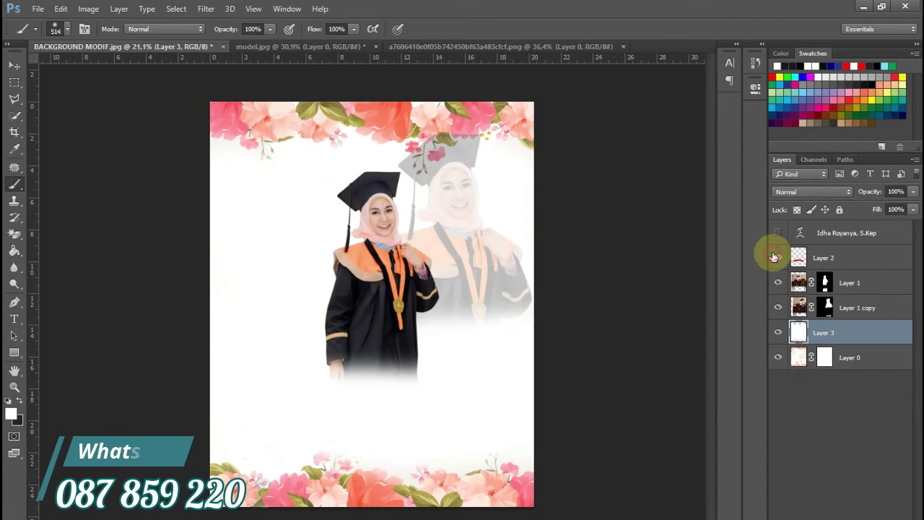
click(778, 257)
click(777, 232)
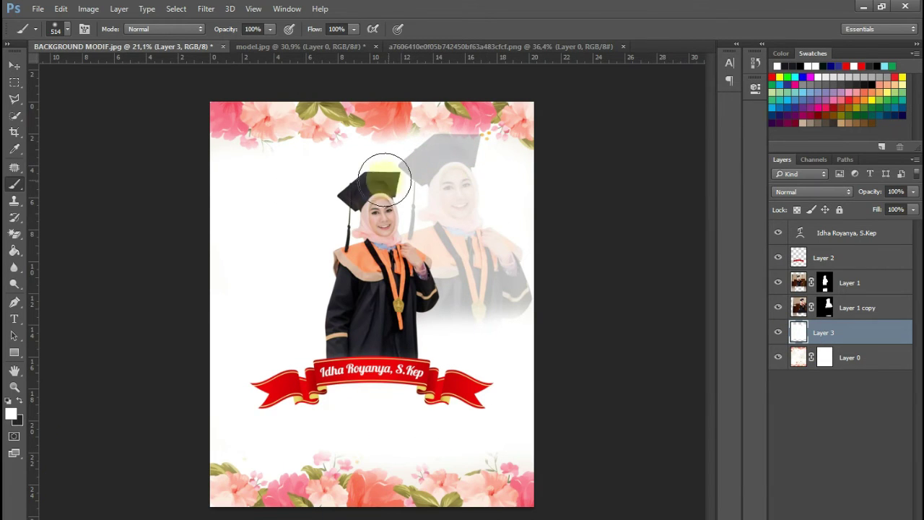
- Shrink the faded duplicate slightly and nudge it left and down
click(859, 307)
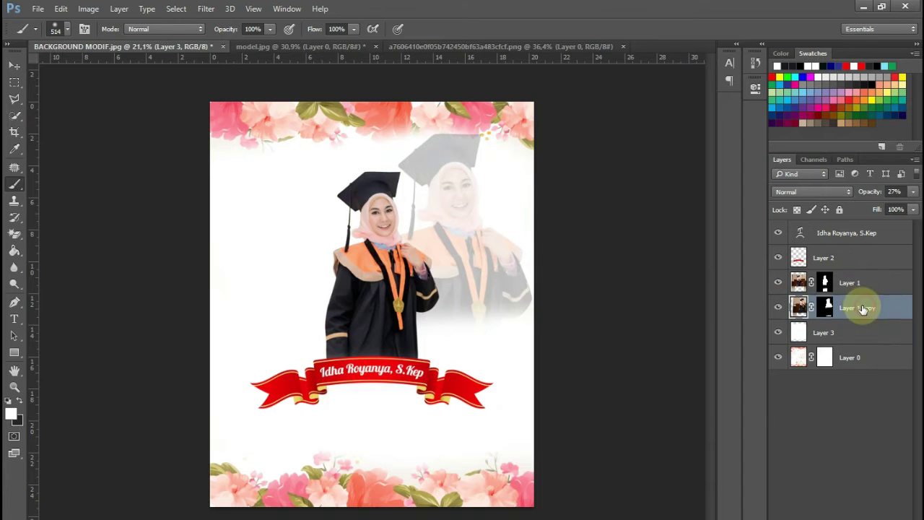
key(ctrl+t)
drag(668, 101, 660, 106)
drag(558, 194, 527, 192)
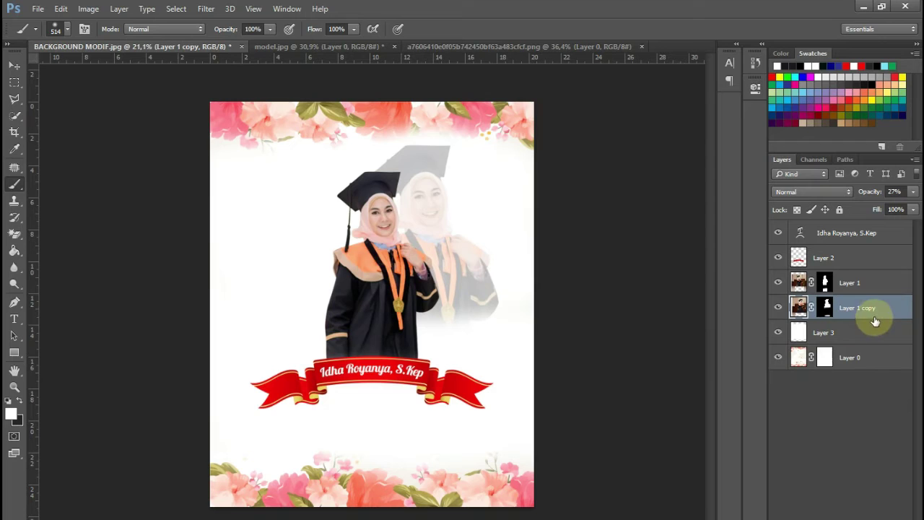
- Duplicate the faded ghost, flip it horizontally and place it on the left side
key(ctrl+j)
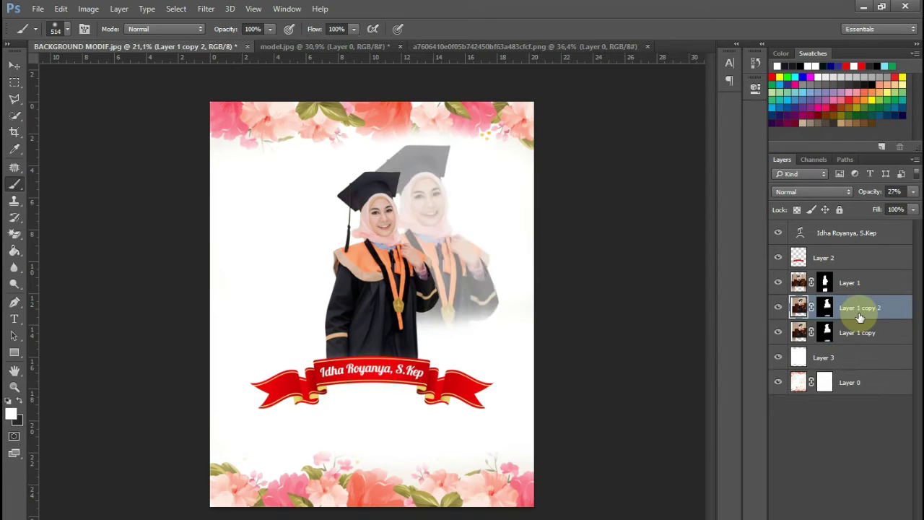
key(ctrl+t)
drag(532, 248, 402, 236)
right_click(403, 238)
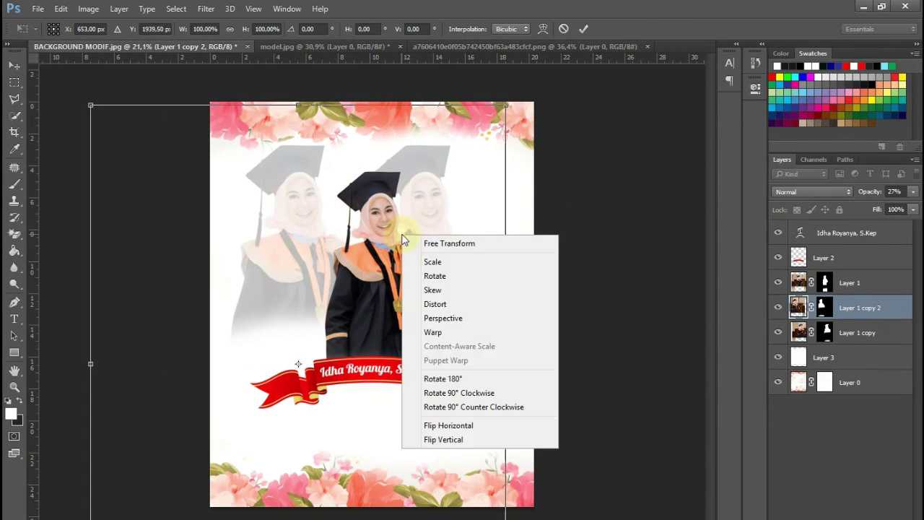
click(440, 425)
drag(387, 312, 403, 316)
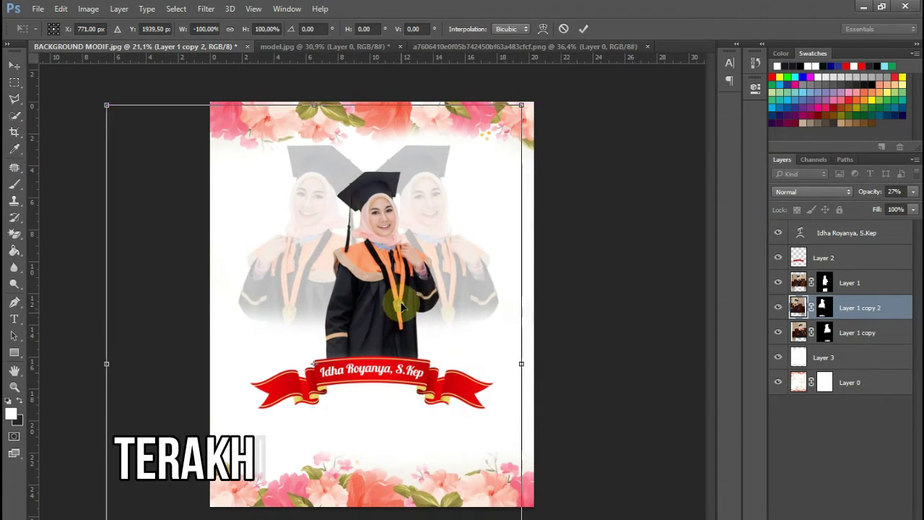
key(Return)
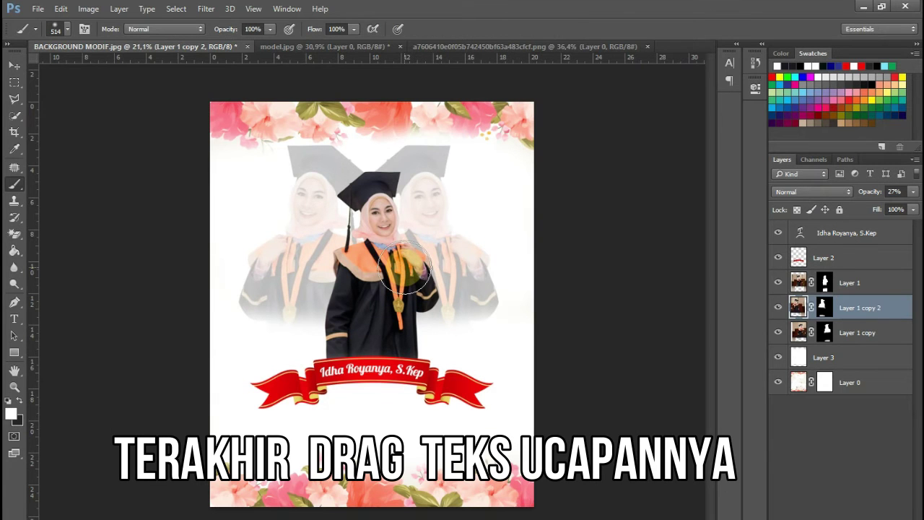
- Open TEKS UCAPAN.psd from the materials folder, dismissing the missing fonts warning
scroll(361, 275, up, 1)
scroll(372, 289, up, 1)
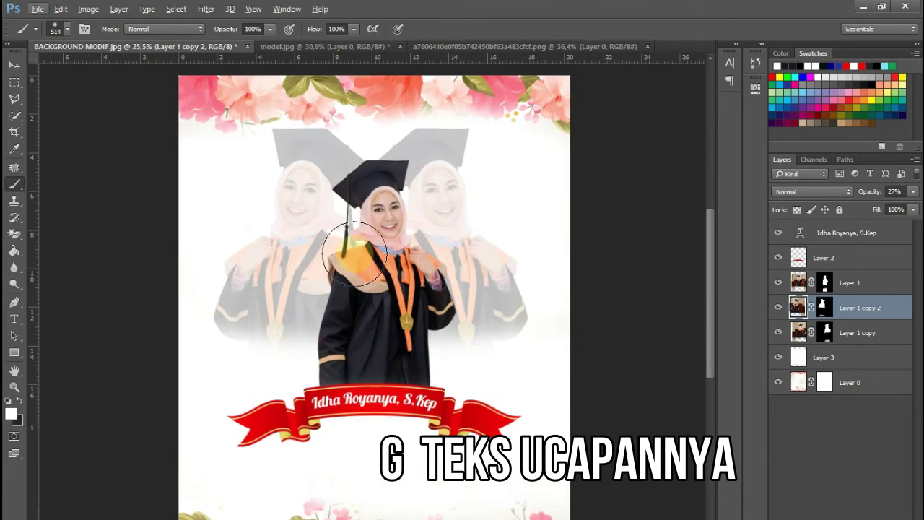
scroll(412, 295, up, 1)
scroll(419, 293, down, 2)
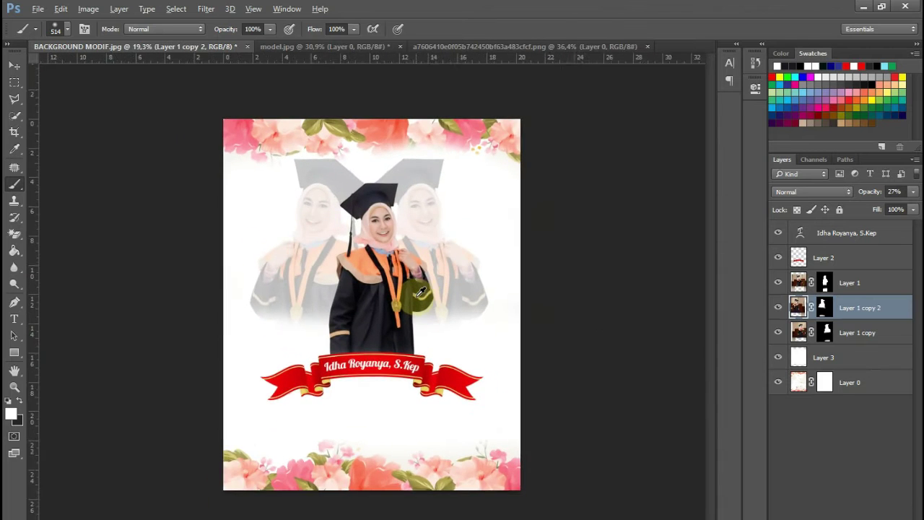
scroll(417, 298, up, 1)
scroll(427, 419, up, 2)
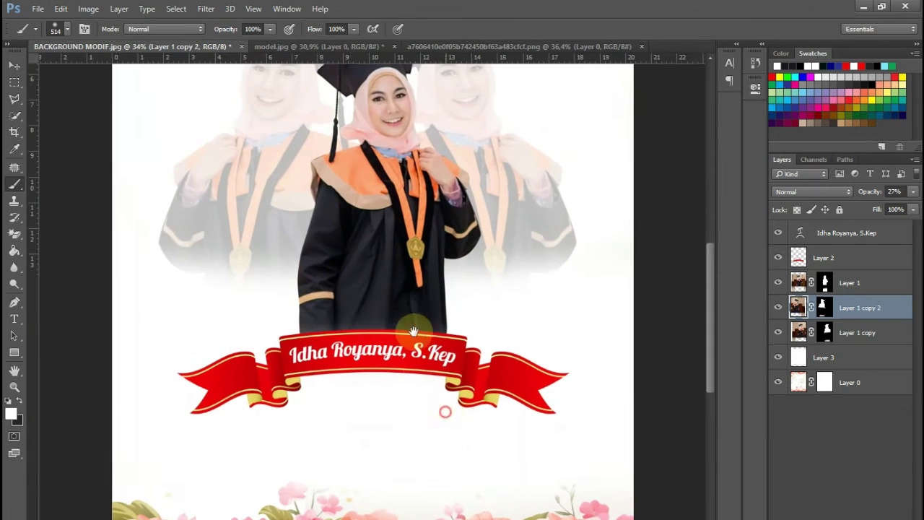
drag(442, 408, 406, 292)
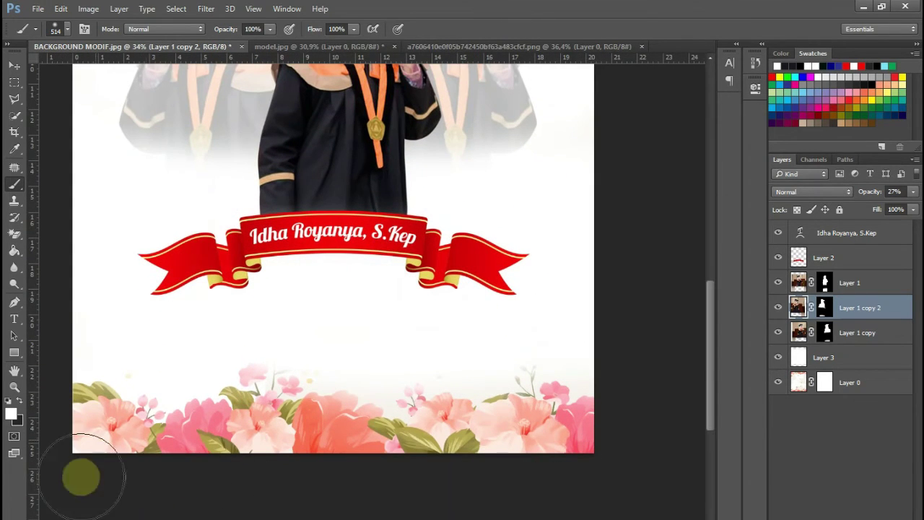
click(67, 519)
click(447, 184)
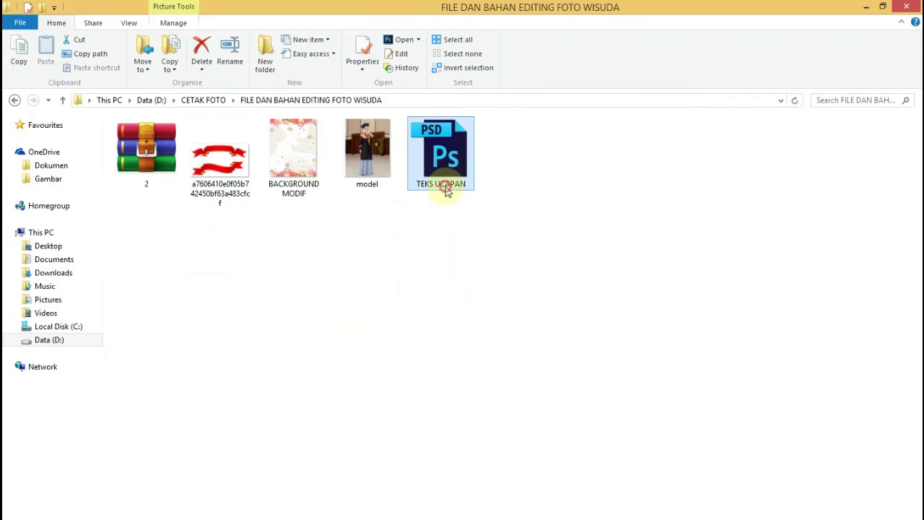
drag(470, 177, 436, 229)
drag(510, 100, 670, 48)
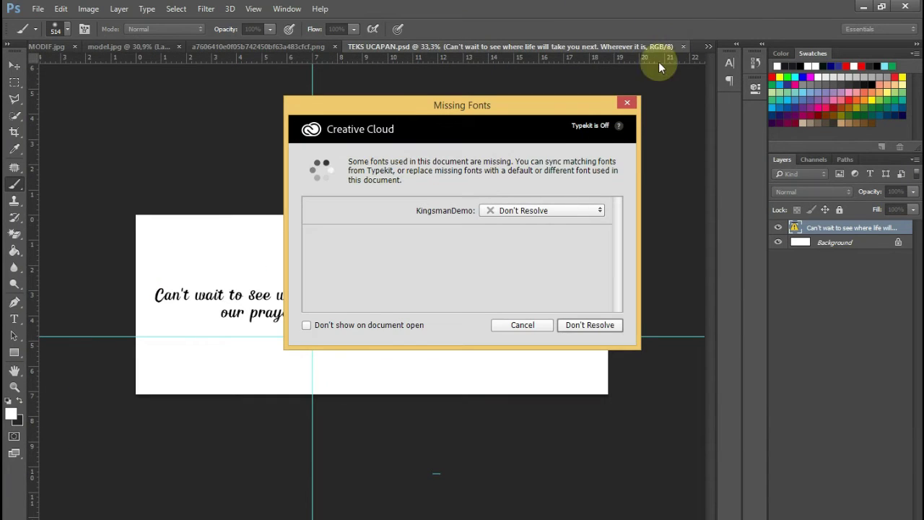
click(534, 325)
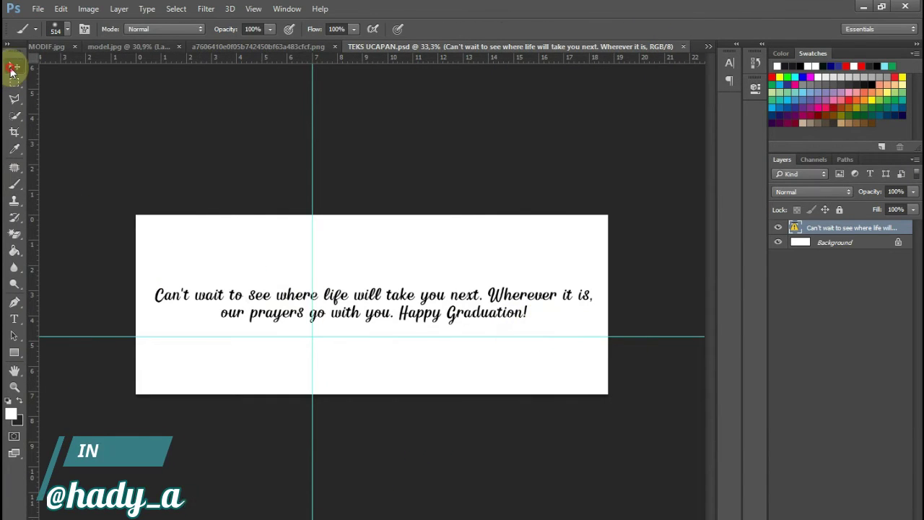
- Bring the Happy Graduation caption into the poster, scale it to about 81%, and centre it under the ribbon
click(14, 65)
drag(239, 308, 305, 331)
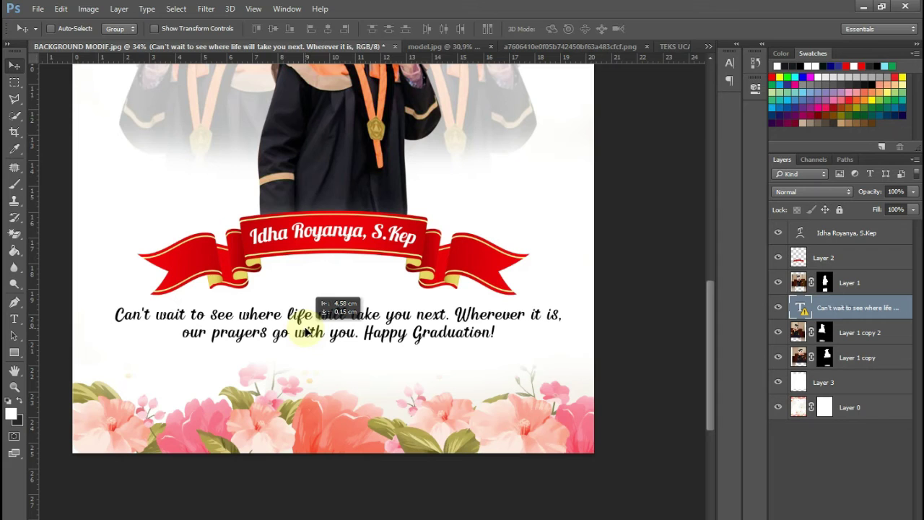
key(ctrl+t)
click(596, 259)
drag(548, 305, 511, 318)
drag(484, 332, 491, 327)
key(Return)
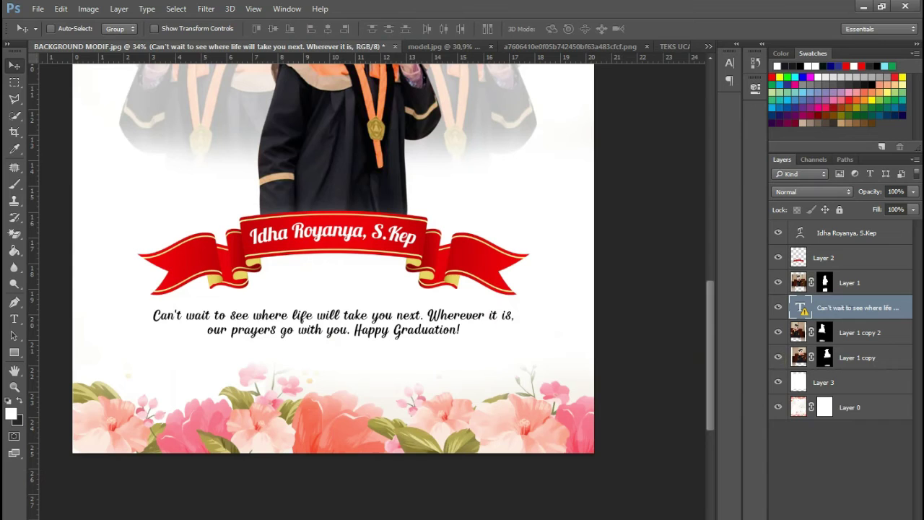
click(814, 519)
click(796, 429)
- Give the caption a white outside stroke
click(589, 338)
drag(528, 382, 374, 266)
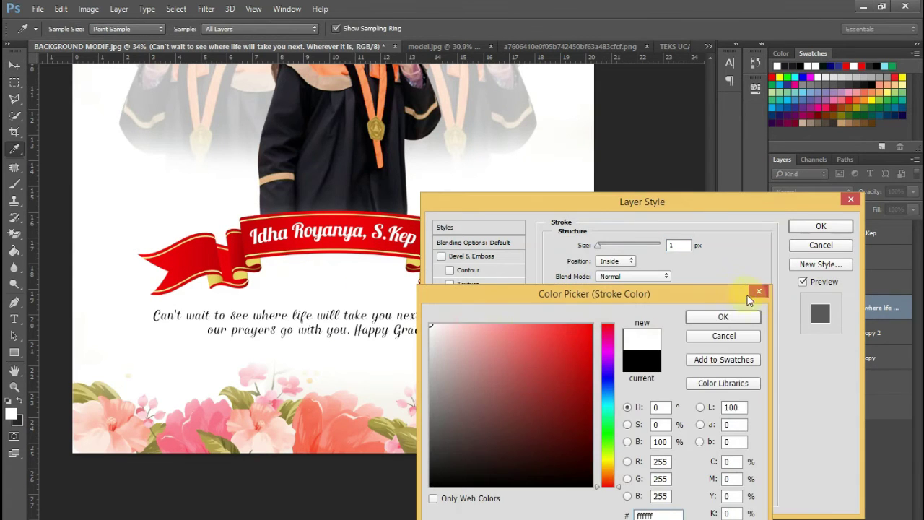
click(749, 316)
click(605, 265)
click(607, 271)
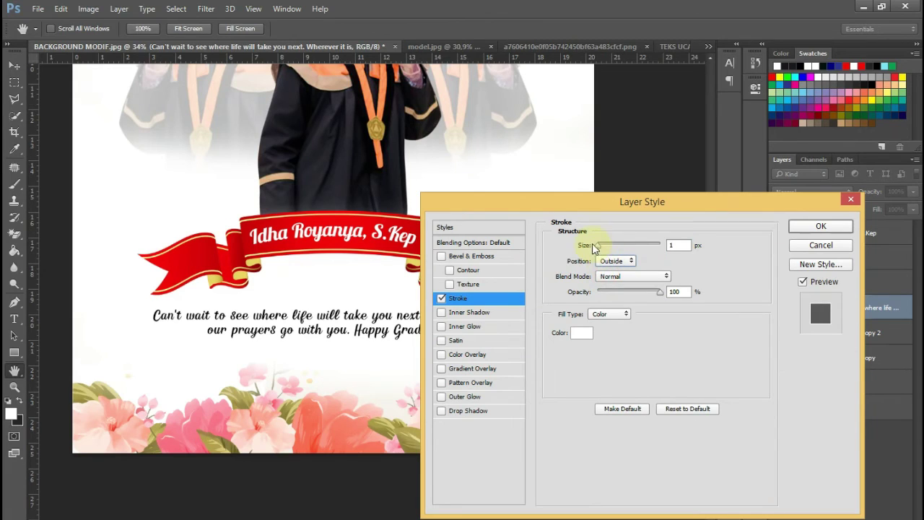
drag(601, 246, 604, 246)
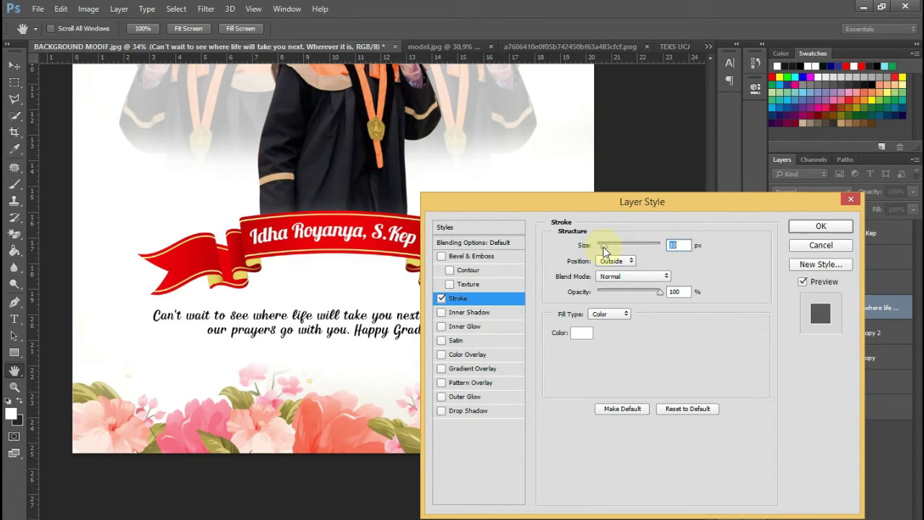
- Add a drop shadow with spread 40 to the caption and apply the layer style
click(461, 413)
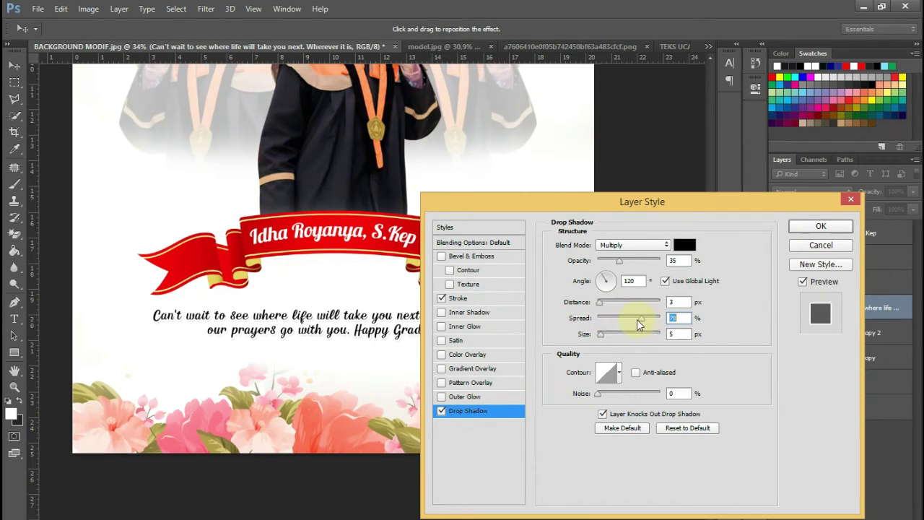
drag(643, 323, 644, 323)
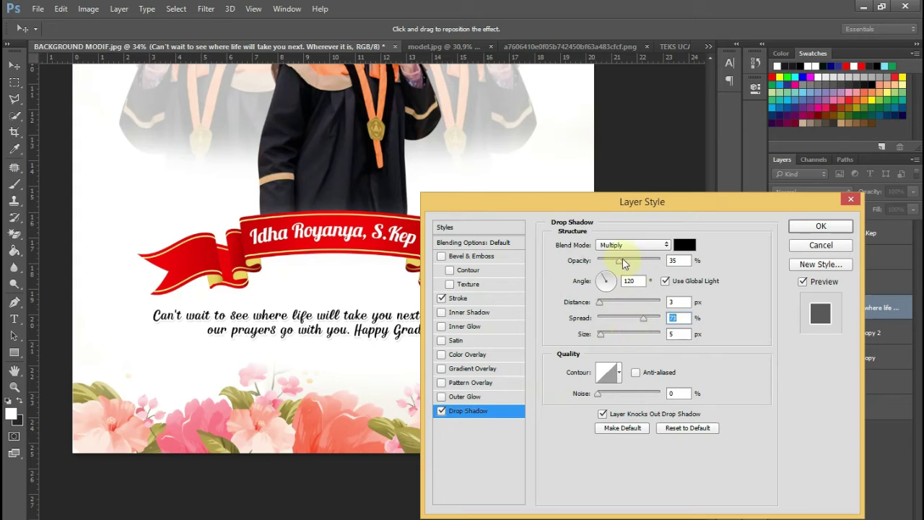
click(471, 301)
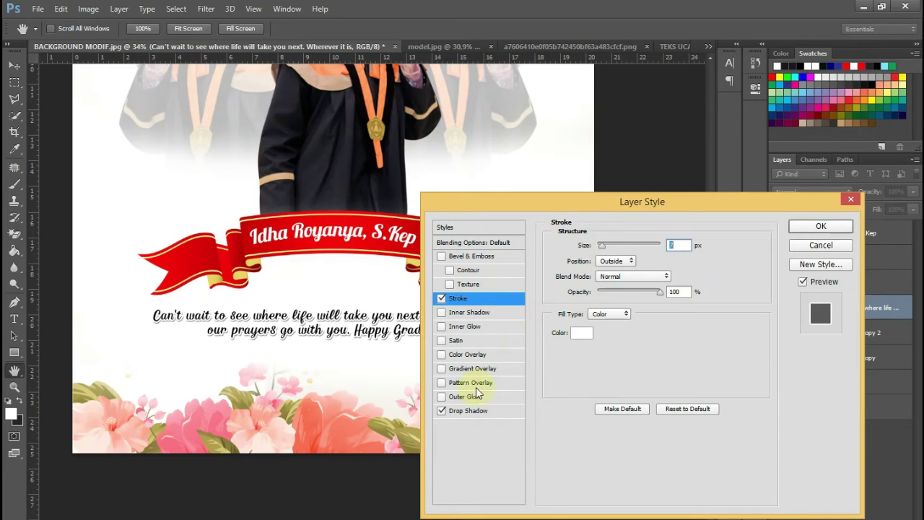
click(468, 412)
drag(640, 318, 619, 321)
click(821, 224)
- Nudge the caption text slightly upward
scroll(552, 243, up, 3)
drag(449, 410, 449, 404)
scroll(324, 359, down, 2)
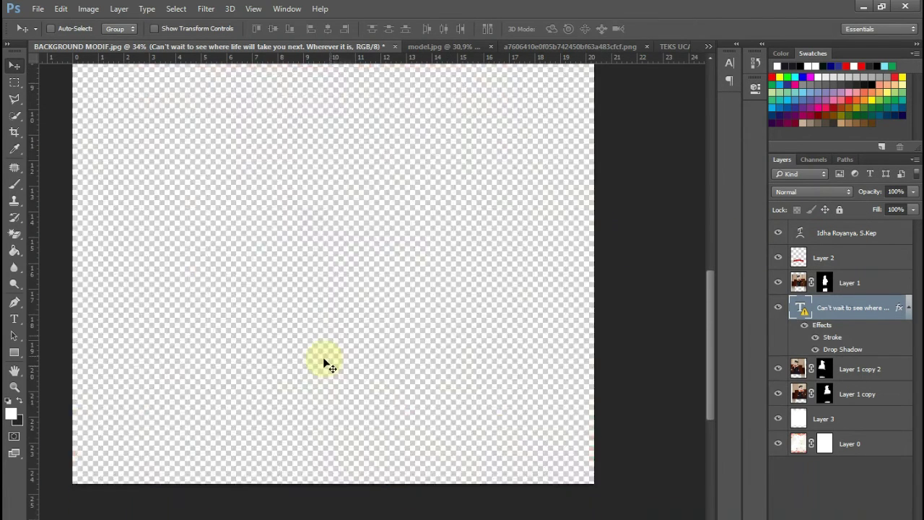
scroll(311, 321, up, 2)
- Start a new text line below the caption and make its colour black
key(t)
key(alt+t)
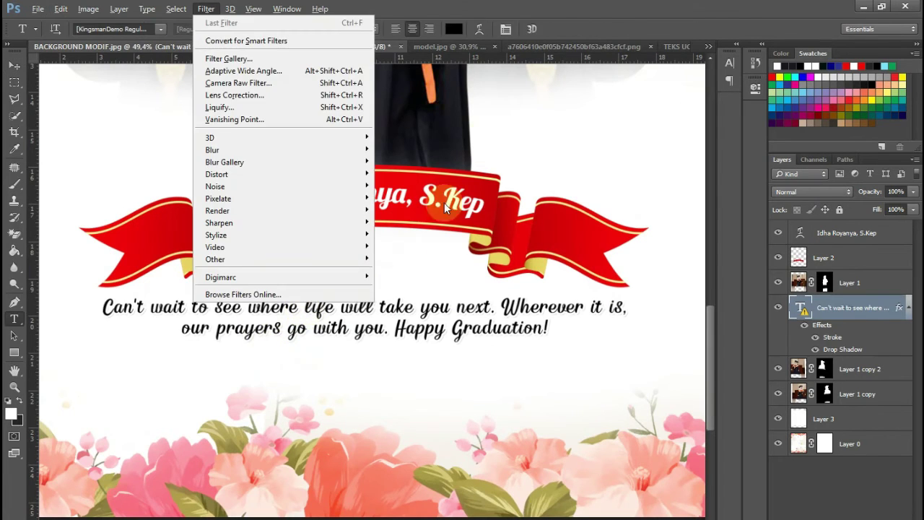
key(Escape)
click(851, 233)
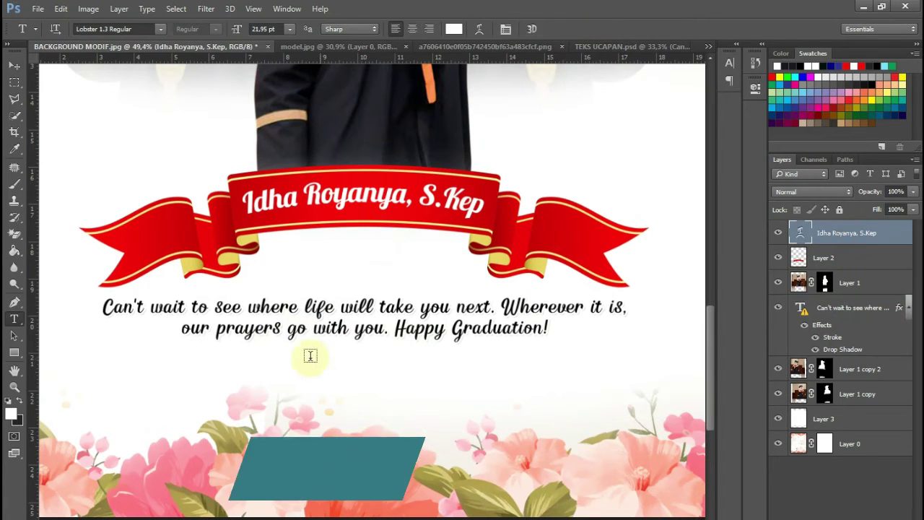
click(258, 368)
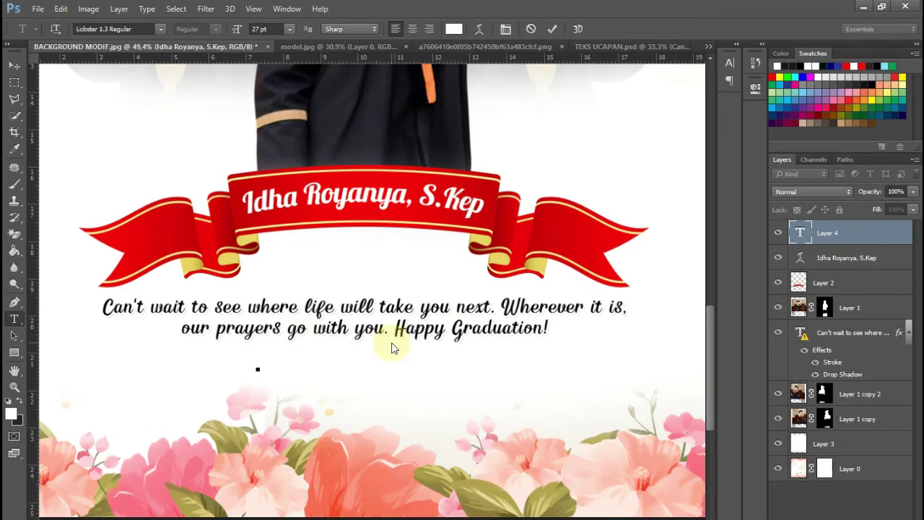
text(est)
key(ctrl+a)
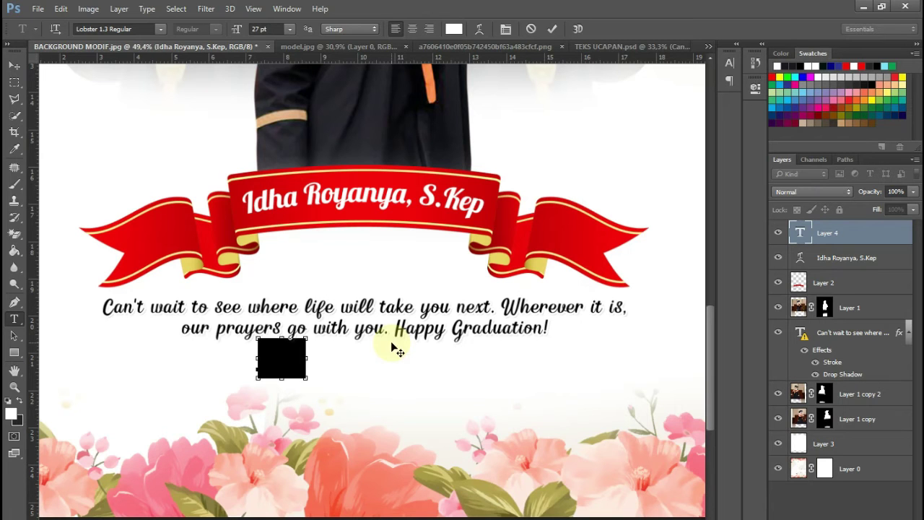
click(453, 29)
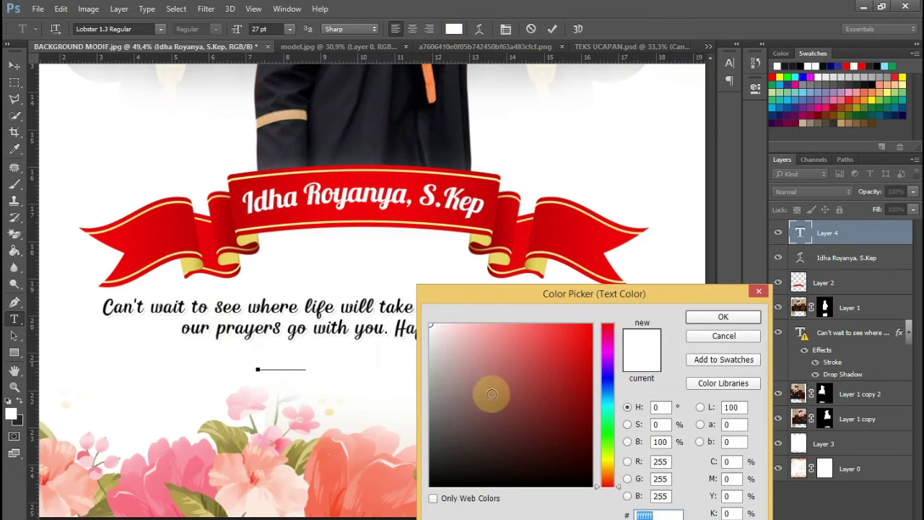
click(723, 316)
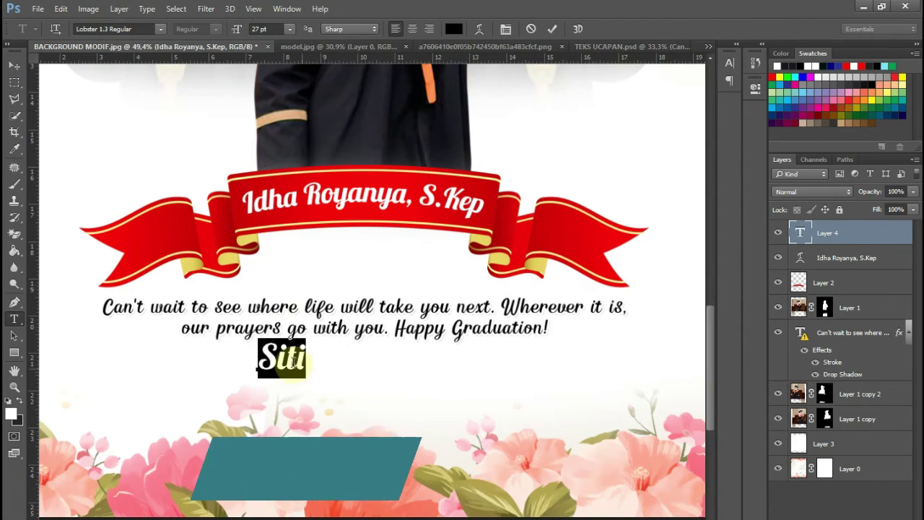
- Type the sender's name and title, commit it, and shift it slightly right
click(305, 361)
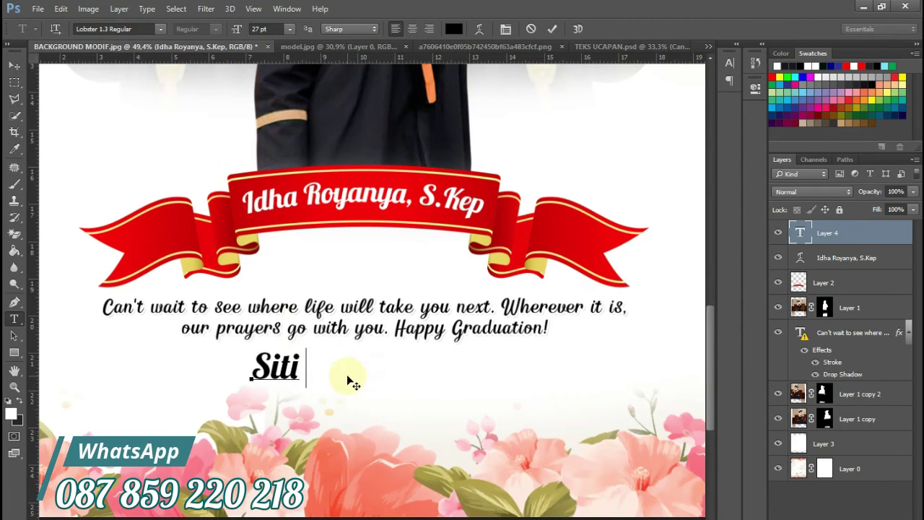
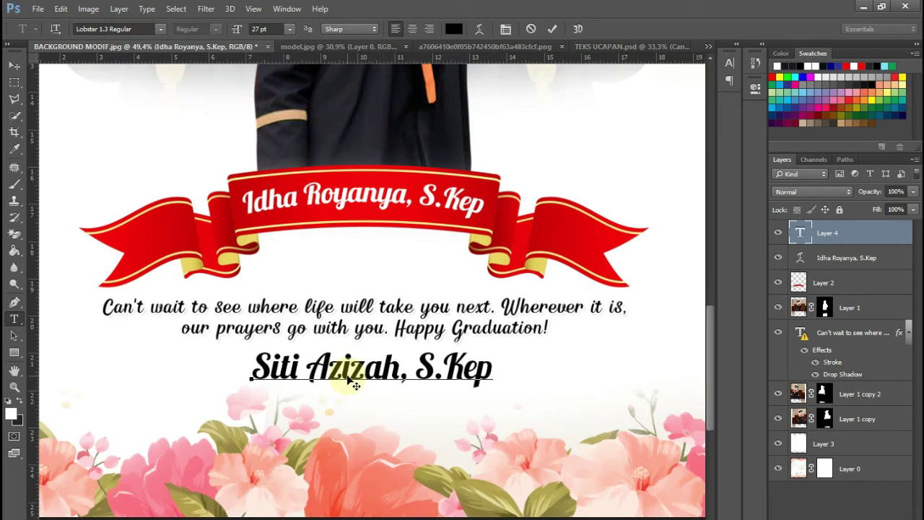
click(793, 237)
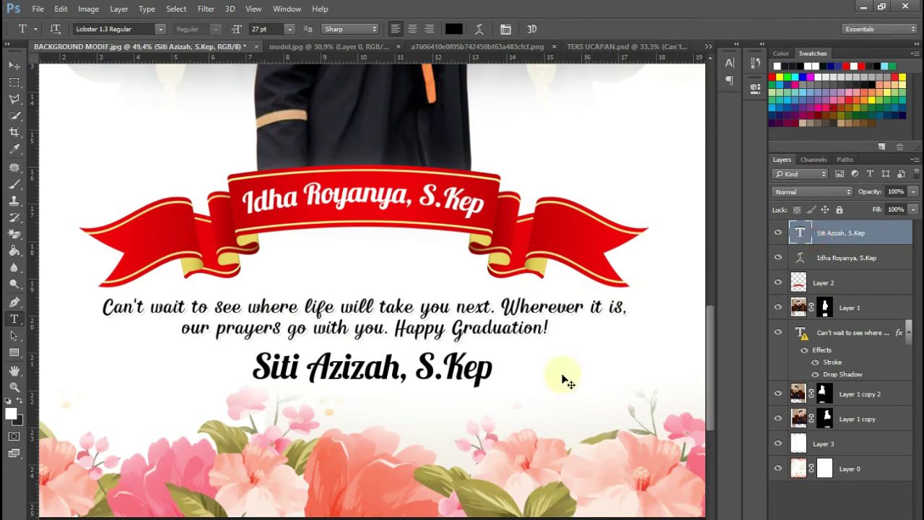
drag(467, 386, 476, 384)
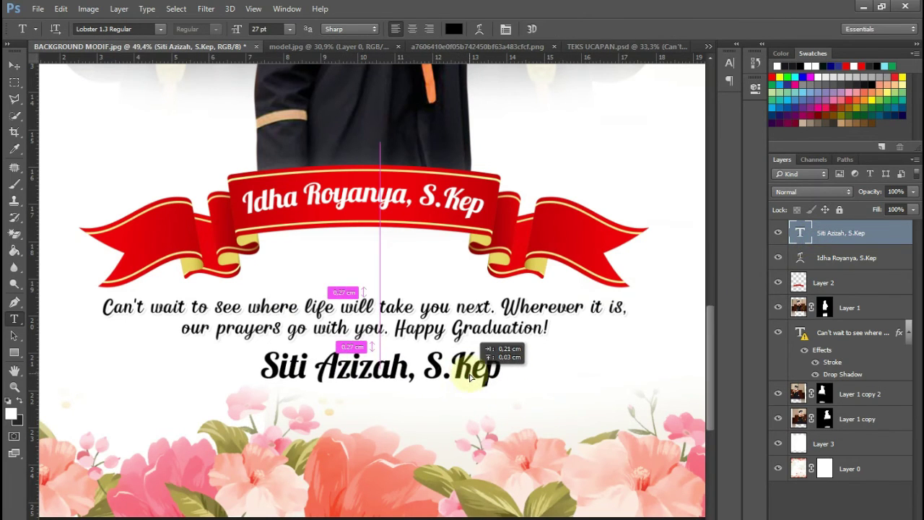
- Add the 'From :' prefix before the name and centre the line under the caption
click(269, 370)
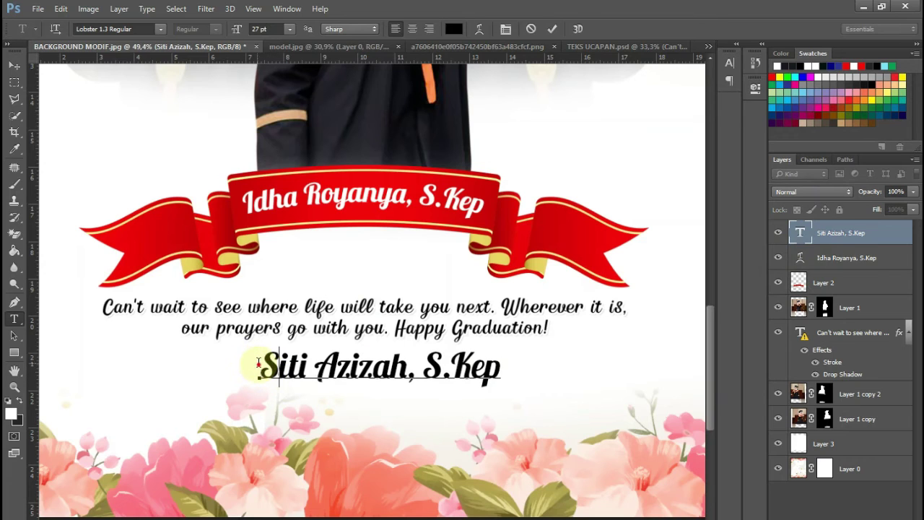
text(Fro)
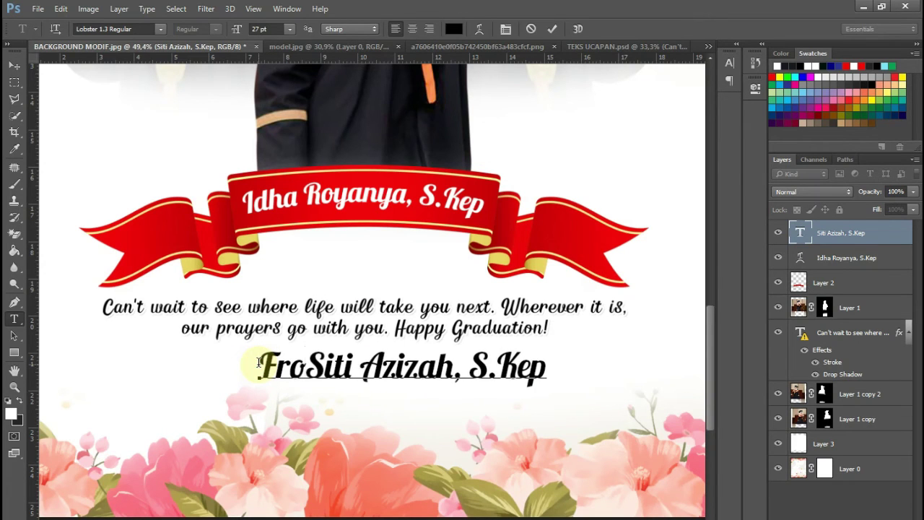
text(m :)
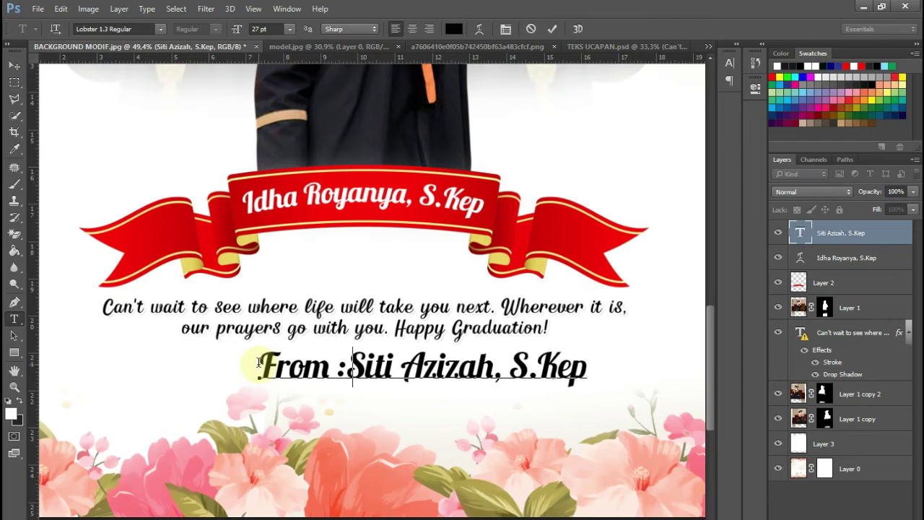
key(ctrl+Return)
drag(511, 380, 446, 376)
- Give the signature line a 4 px white outside stroke
click(818, 513)
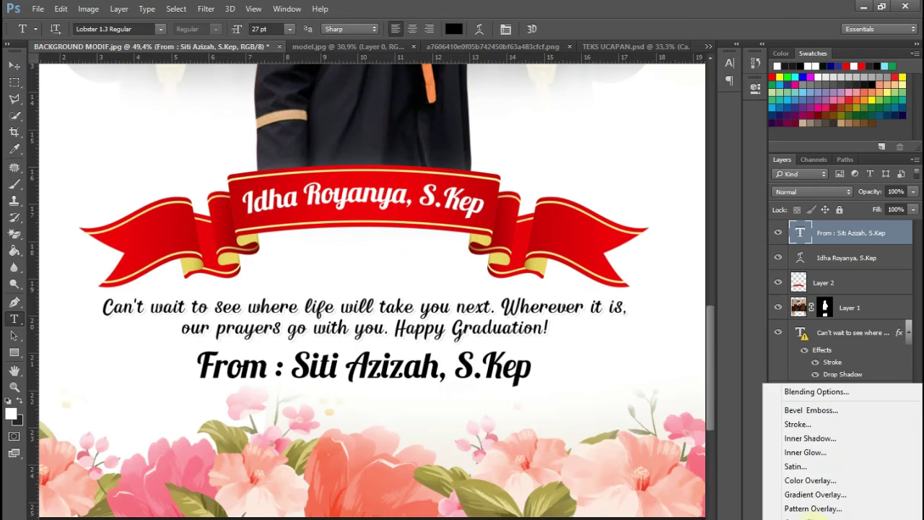
click(796, 424)
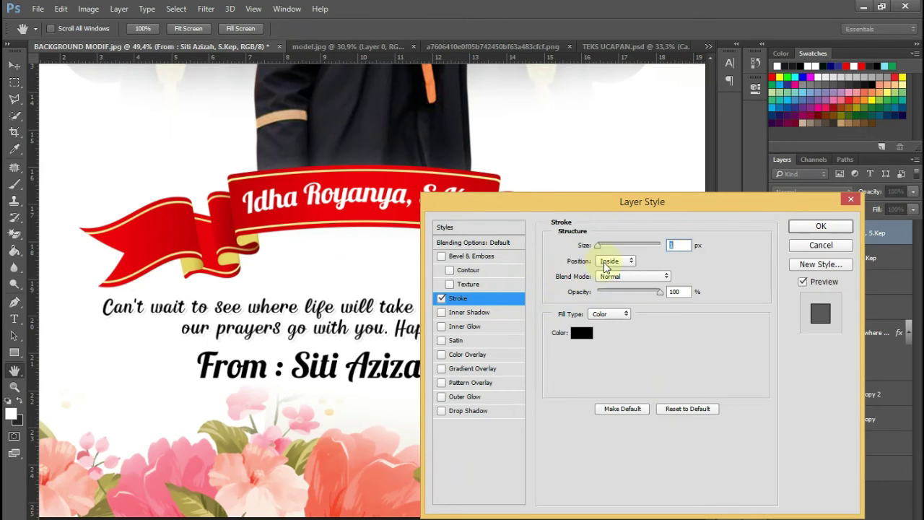
click(611, 261)
click(611, 270)
drag(599, 248, 601, 249)
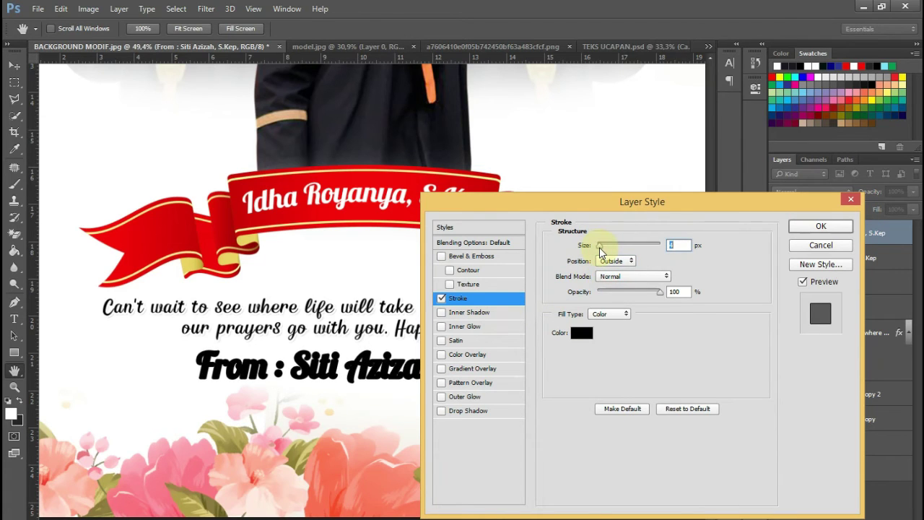
click(582, 333)
click(609, 157)
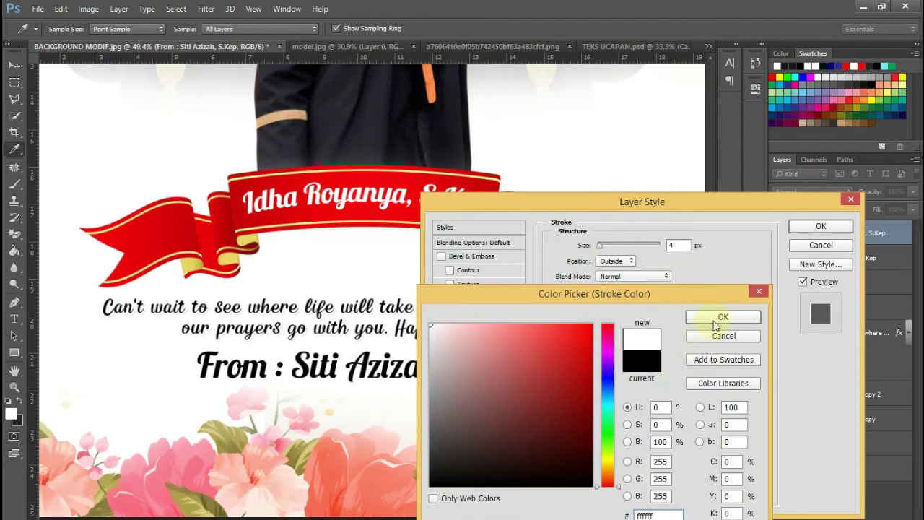
click(723, 317)
- Add a drop shadow with spread about 33% and apply both effects
click(462, 412)
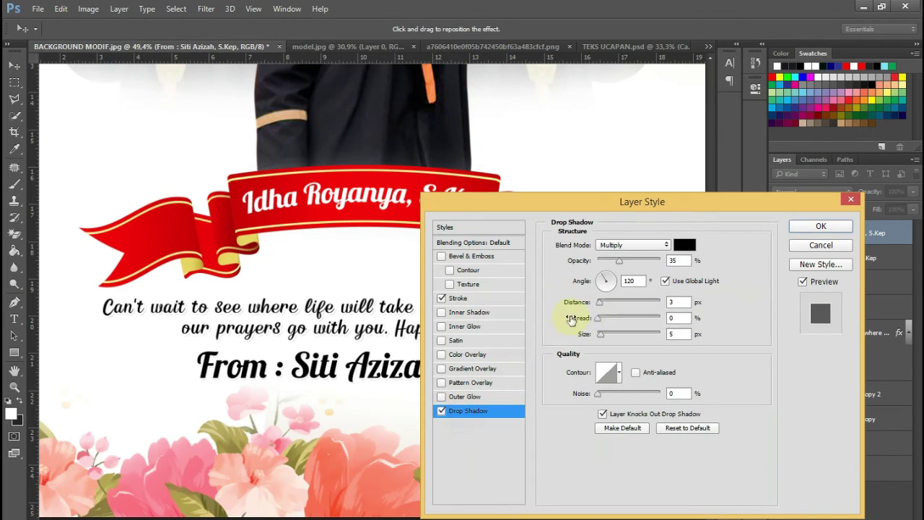
mouse_move(608, 323)
mouse_down()
mouse_move(637, 327)
mouse_move(605, 328)
mouse_up()
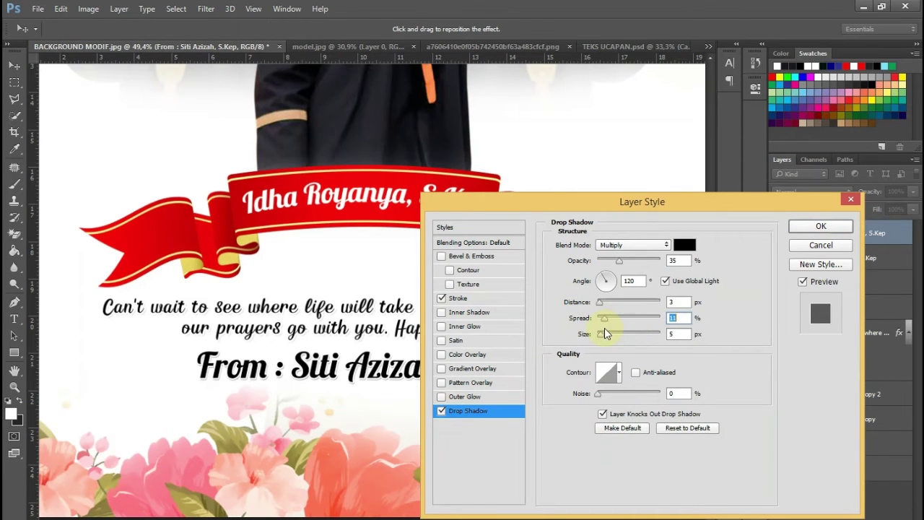
click(815, 228)
scroll(507, 230, up, 5)
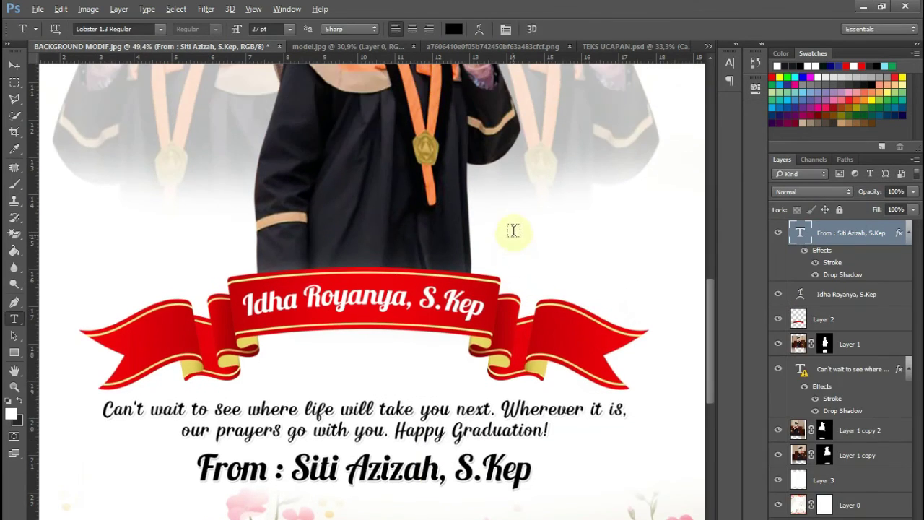
- Warp the Congratulation title text with an Arc style at +31 bend
scroll(513, 231, down, 5)
scroll(479, 231, up, 4)
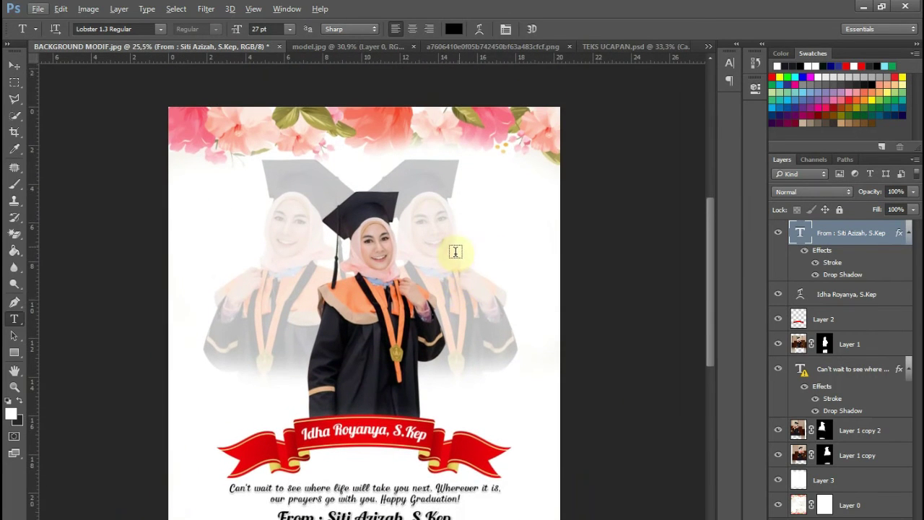
scroll(319, 252, up, 3)
scroll(390, 270, down, 2)
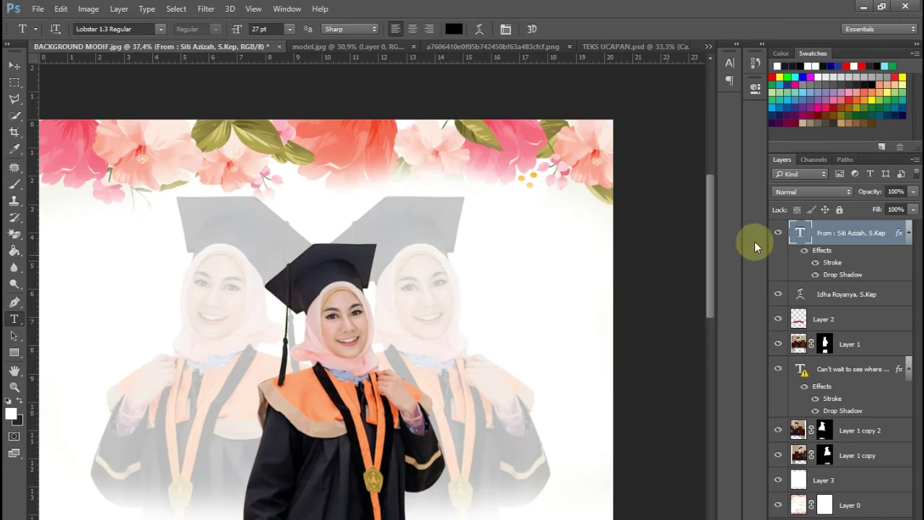
click(145, 212)
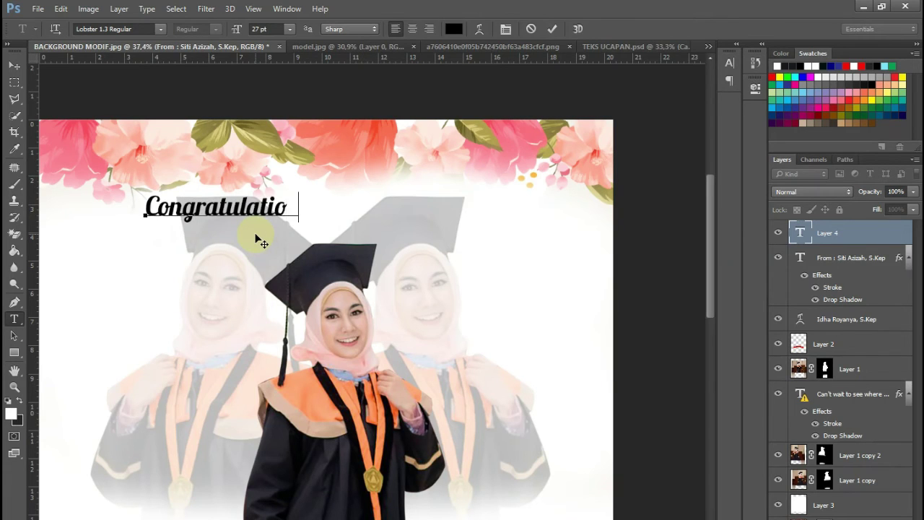
key(ctrl+a)
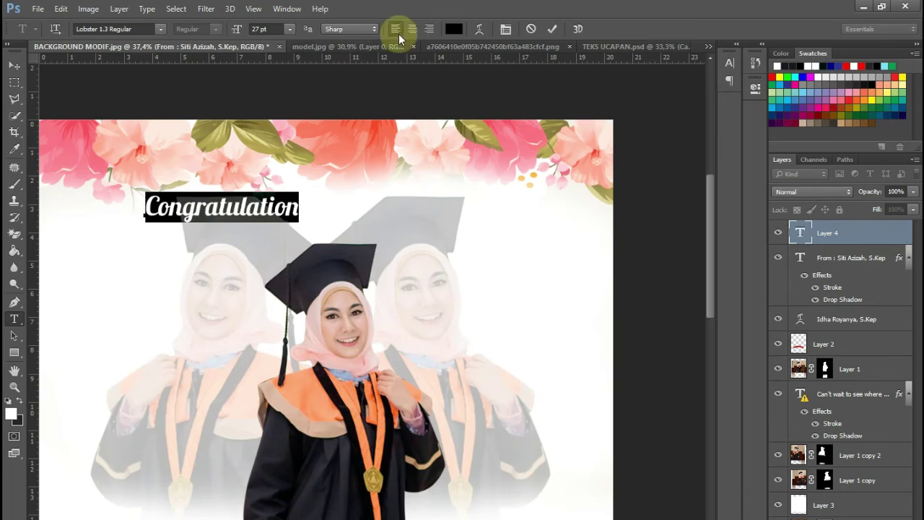
click(480, 29)
click(444, 153)
click(439, 183)
drag(463, 216, 451, 216)
click(549, 161)
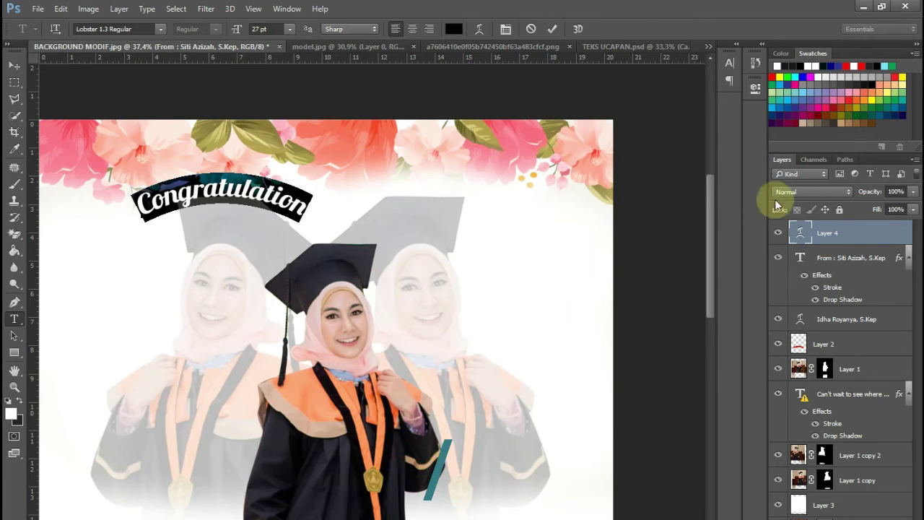
click(825, 233)
- Enlarge the arched title to about 264% across the poster top and fit the view
key(ctrl+t)
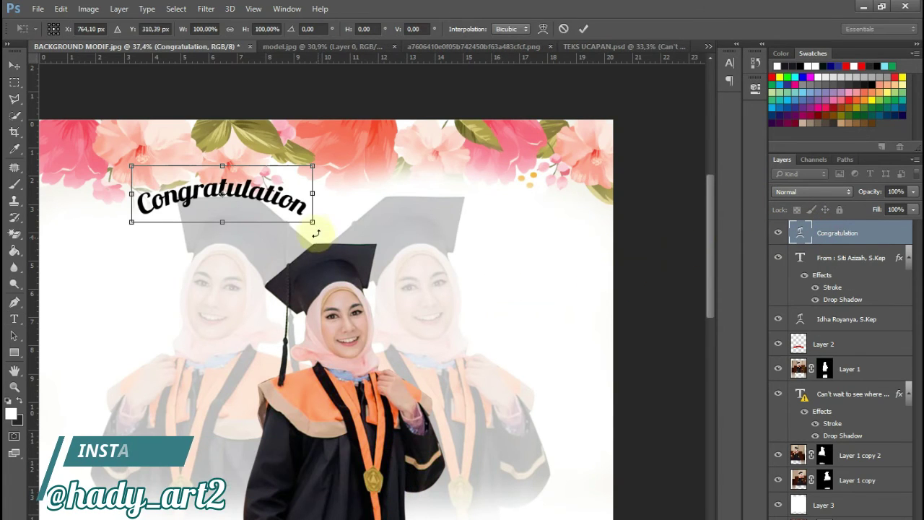
drag(309, 221, 497, 240)
key(Return)
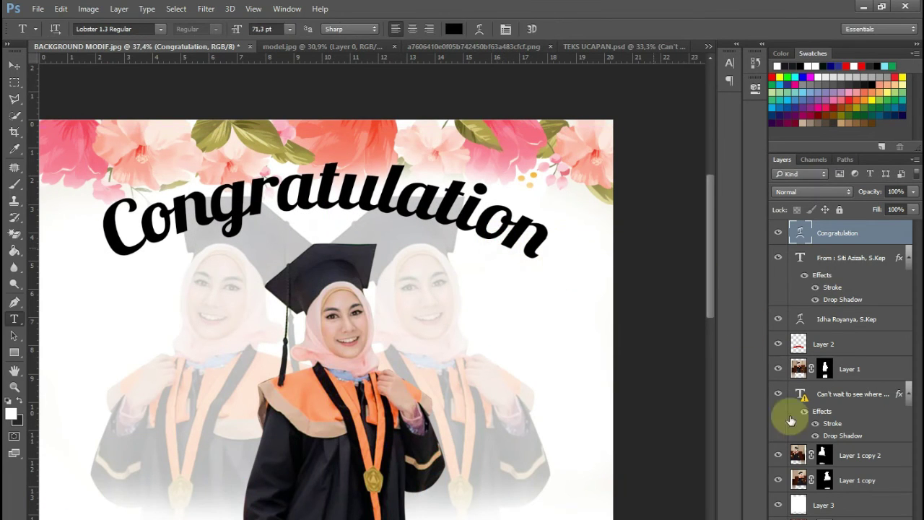
key(ctrl+0)
scroll(395, 411, up, 3)
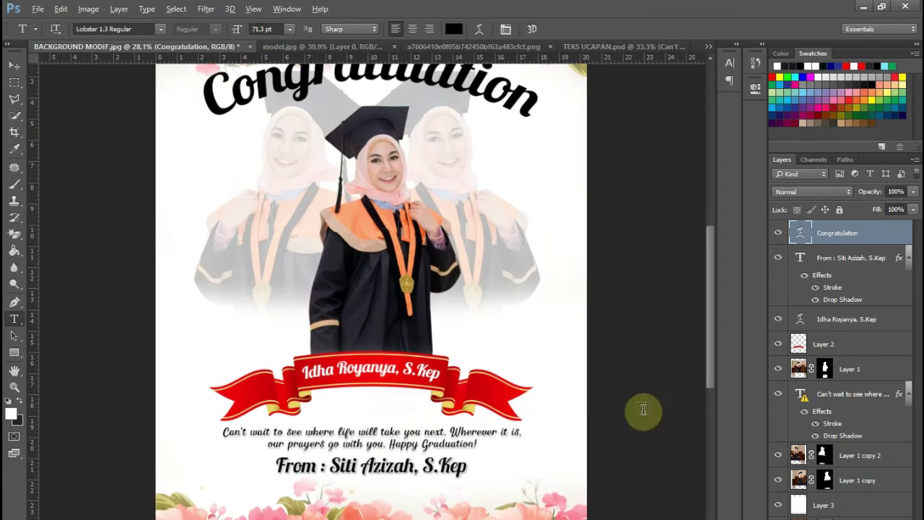
- Remove the Gradient Overlay effect from the Congratulation title
click(810, 519)
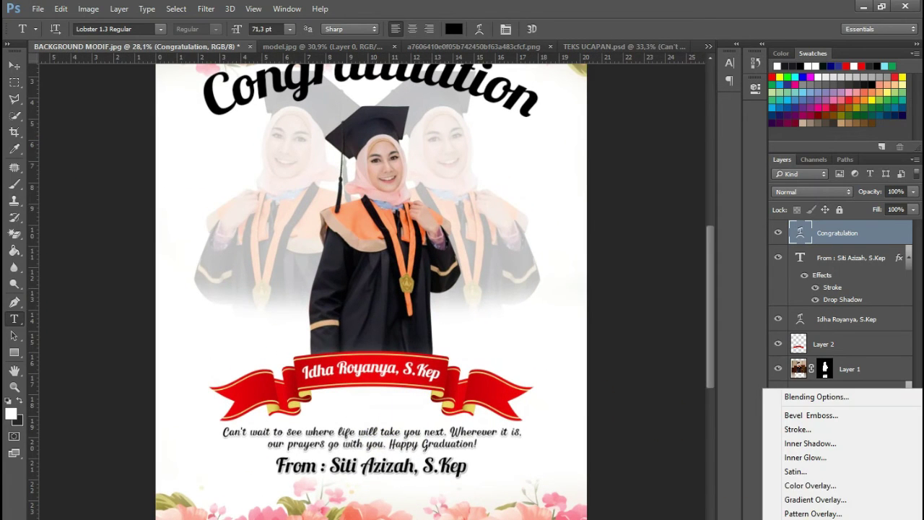
click(811, 499)
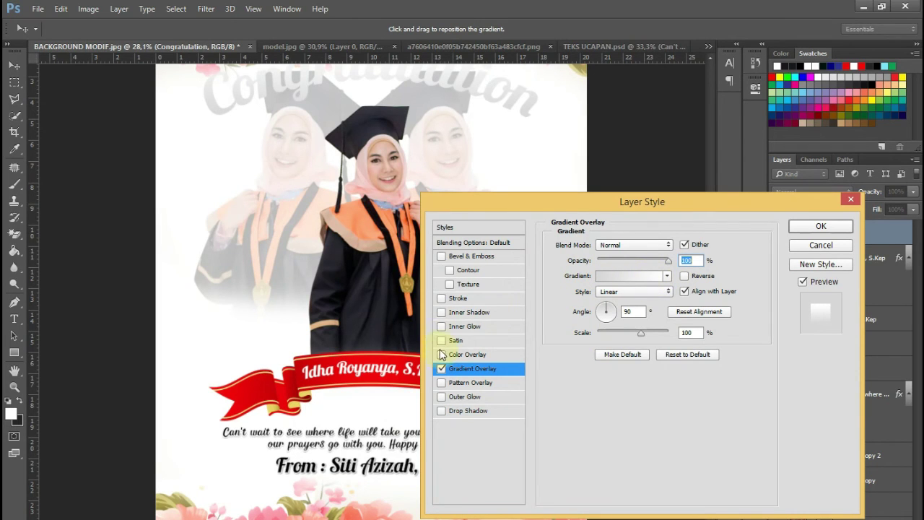
click(443, 369)
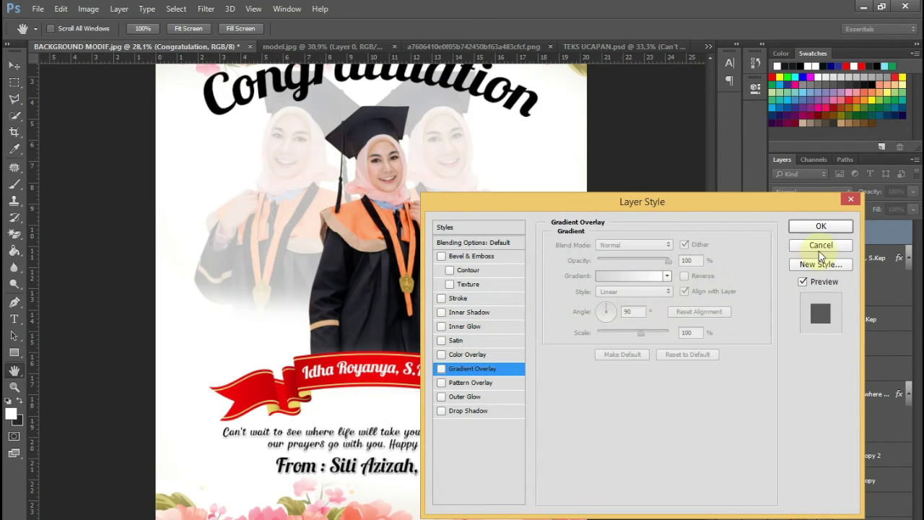
click(821, 246)
- Colour the title red (#cd0006), sampled from the ribbon
click(456, 26)
drag(266, 387, 244, 396)
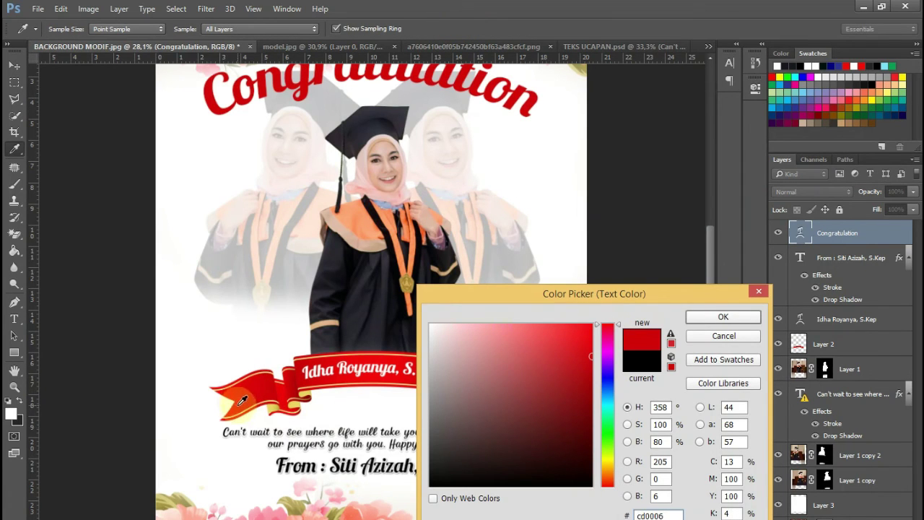
click(744, 316)
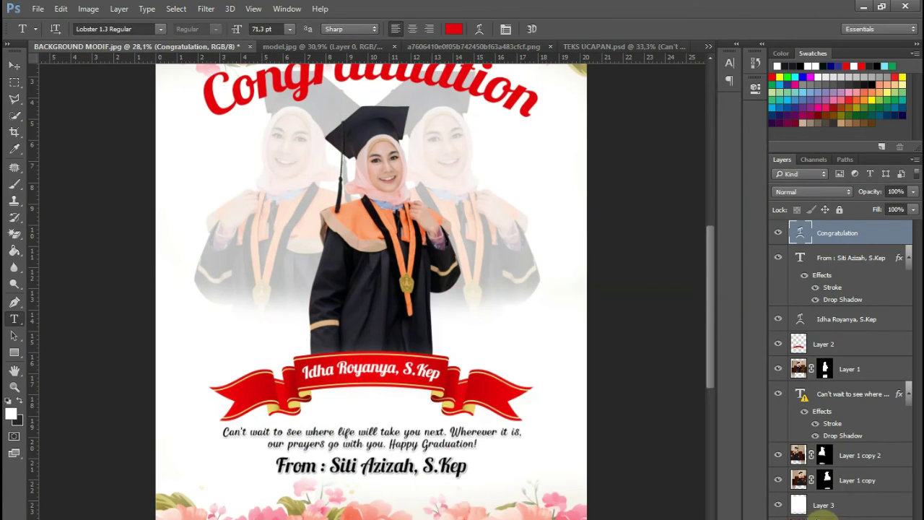
click(824, 517)
click(794, 424)
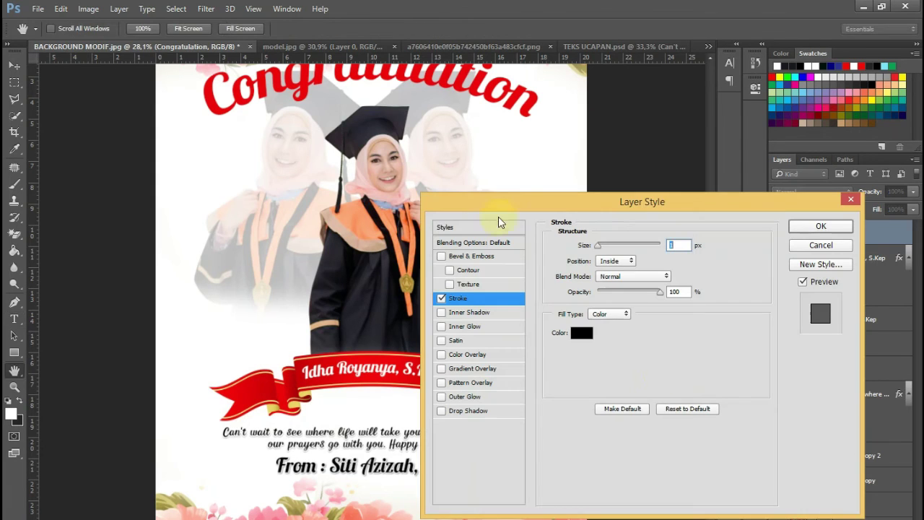
- Give the title a 14 px white outside stroke
click(616, 260)
click(613, 262)
click(614, 261)
click(611, 265)
drag(601, 247, 606, 247)
click(581, 334)
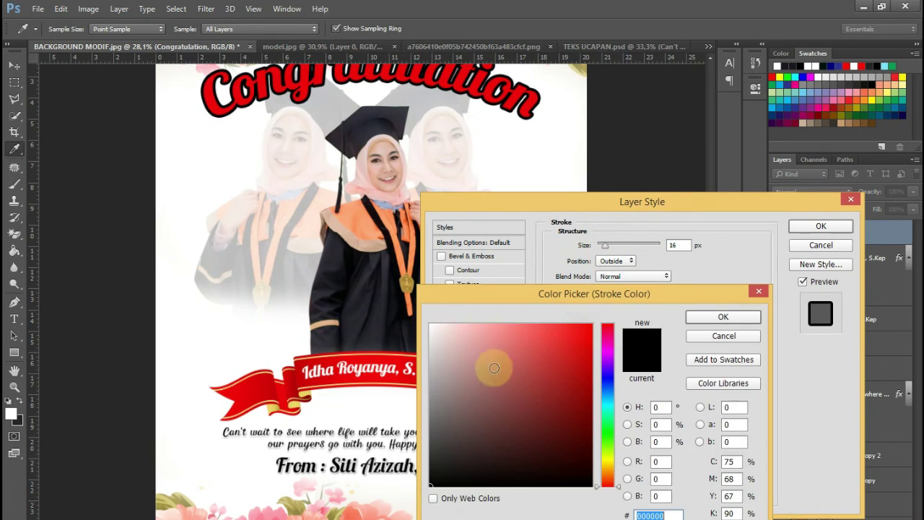
click(726, 317)
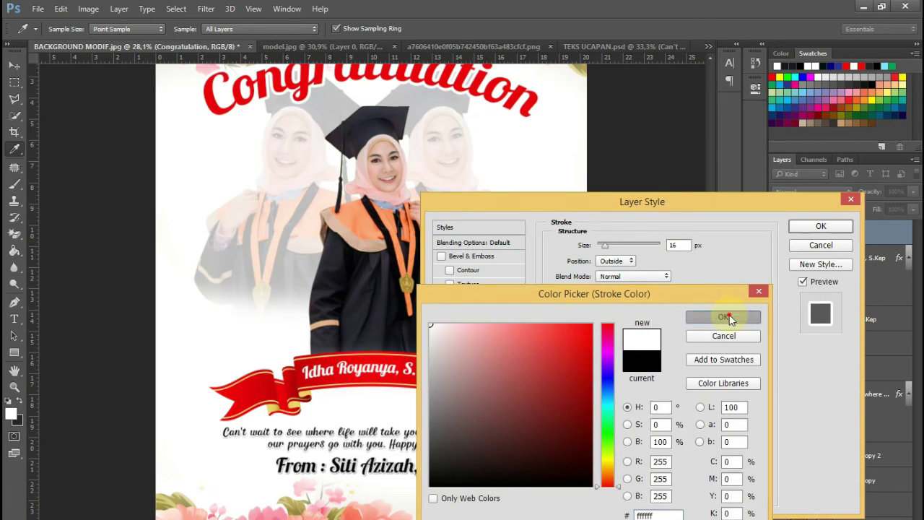
text(14)
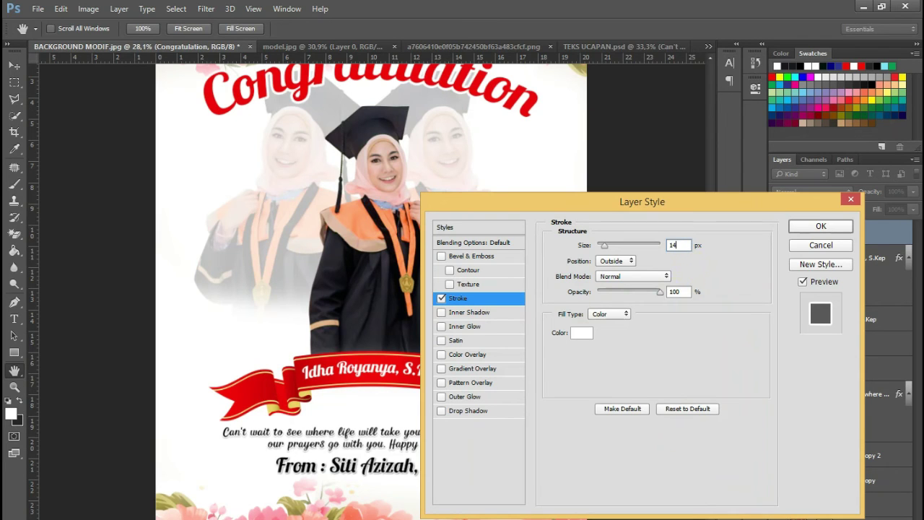
- Add a drop shadow with 100% spread, 4 px distance, 8 px size and about 57% opacity
click(445, 397)
click(611, 346)
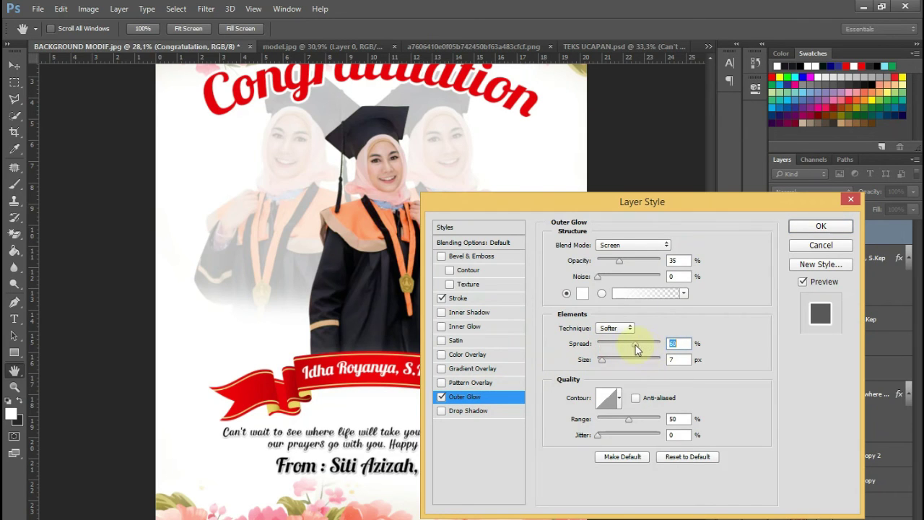
click(441, 397)
click(442, 410)
drag(619, 318, 655, 327)
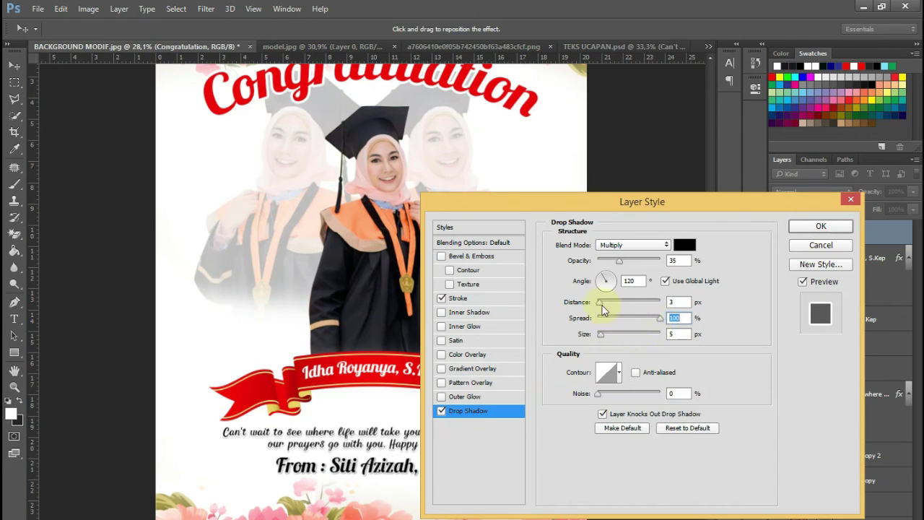
drag(619, 260, 679, 261)
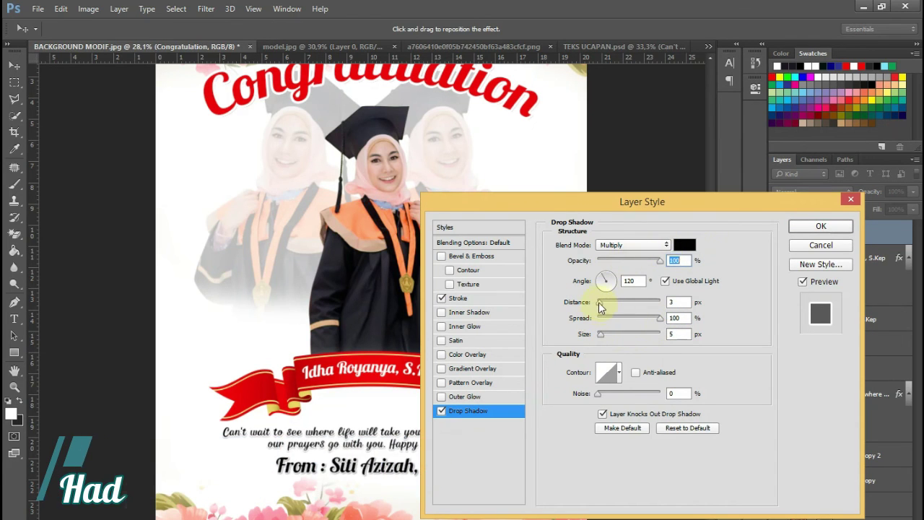
drag(599, 307, 604, 339)
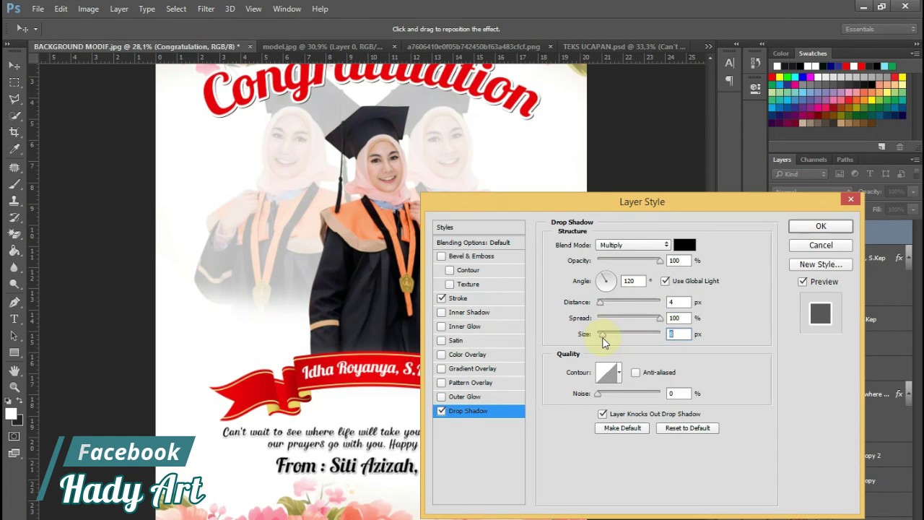
drag(660, 261, 634, 267)
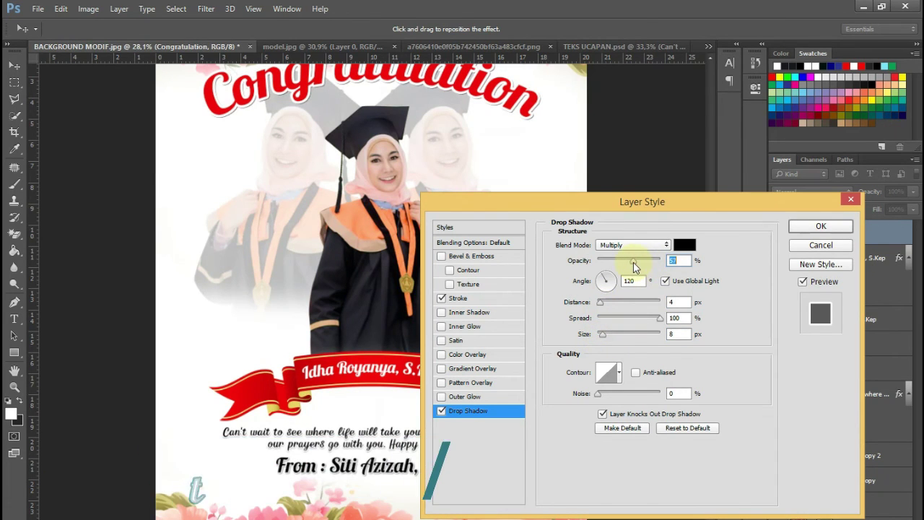
click(821, 226)
scroll(592, 224, up, 1)
scroll(563, 223, down, 1)
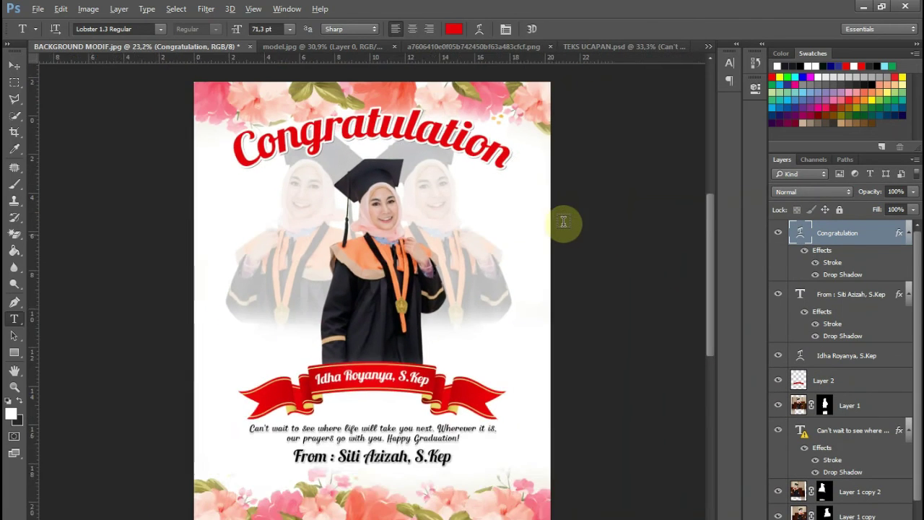
scroll(563, 222, down, 1)
scroll(562, 218, up, 2)
scroll(562, 213, down, 1)
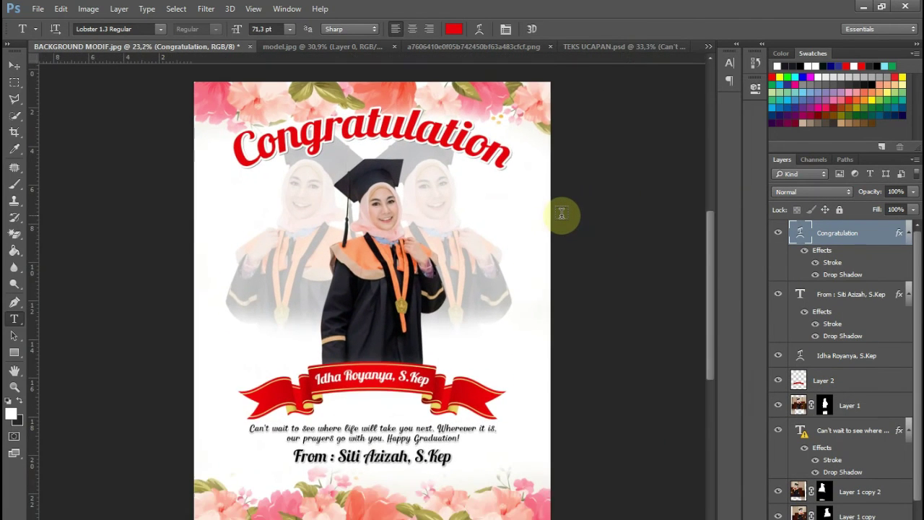
scroll(562, 213, up, 1)
scroll(562, 214, down, 1)
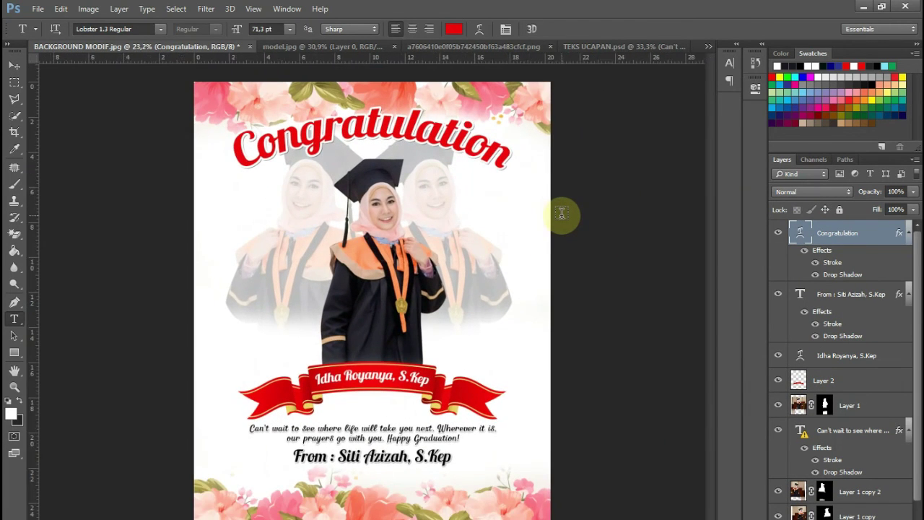
scroll(562, 213, down, 1)
scroll(564, 215, up, 1)
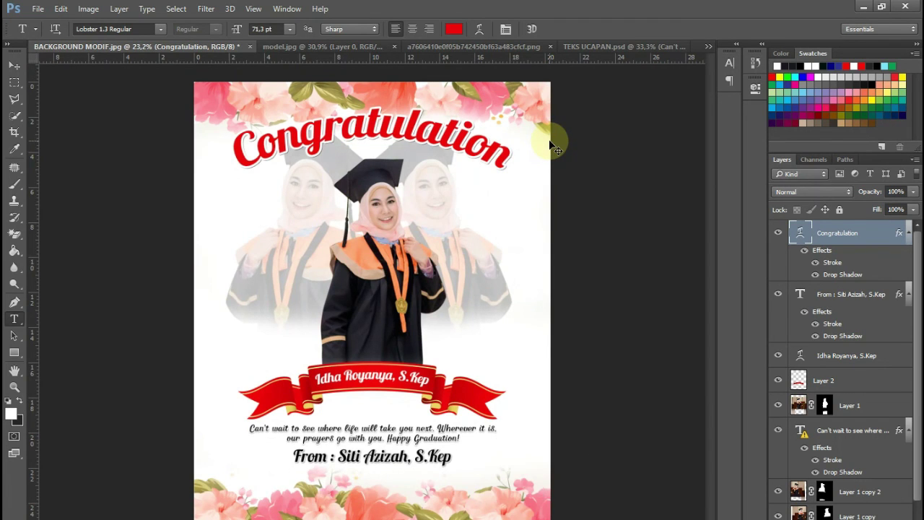
- Save the poster as a Maximum quality 12 JPEG named after the graduate on Data (D:)
key(ctrl+shift+s)
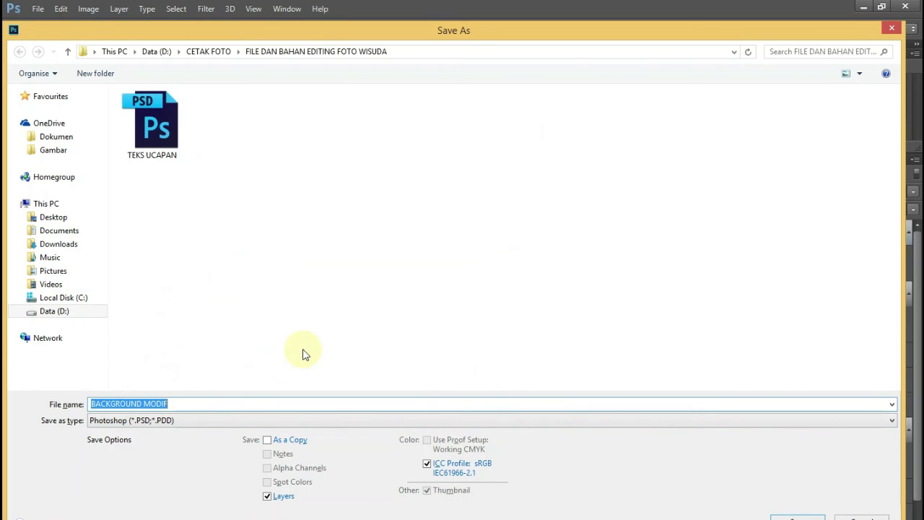
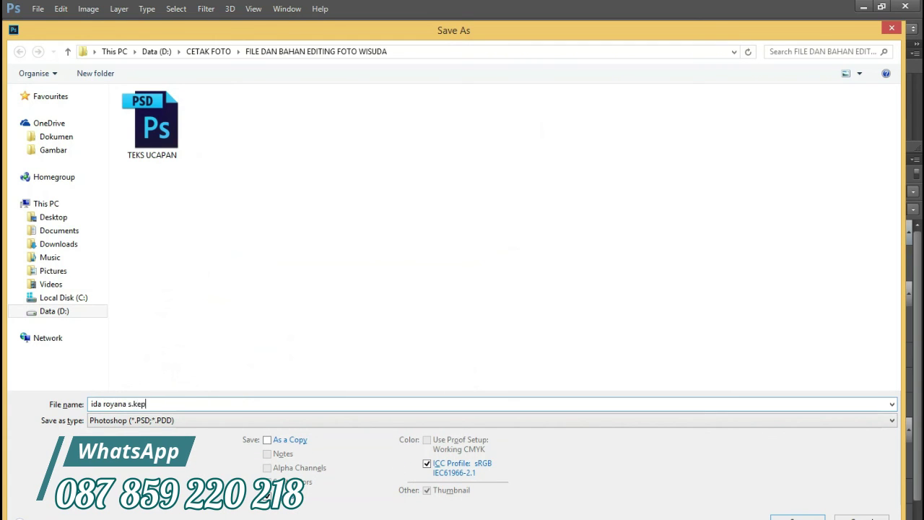
click(153, 419)
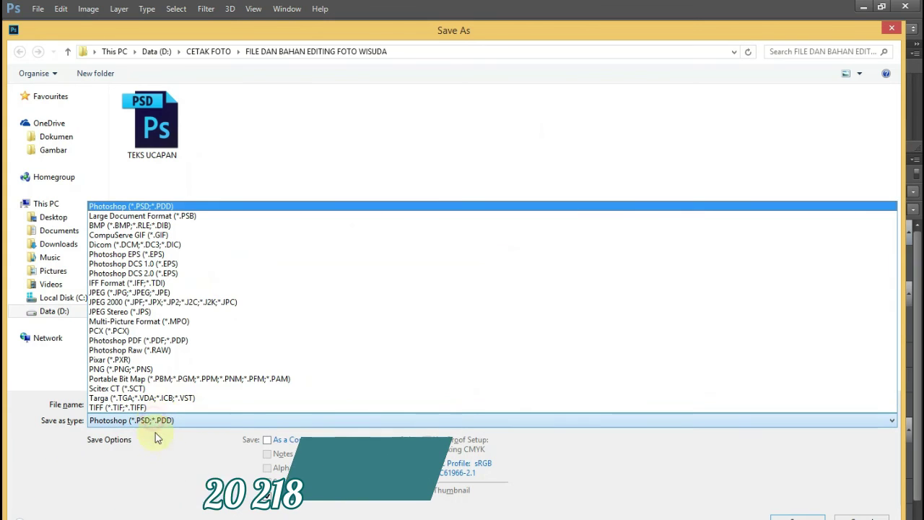
click(116, 292)
click(58, 311)
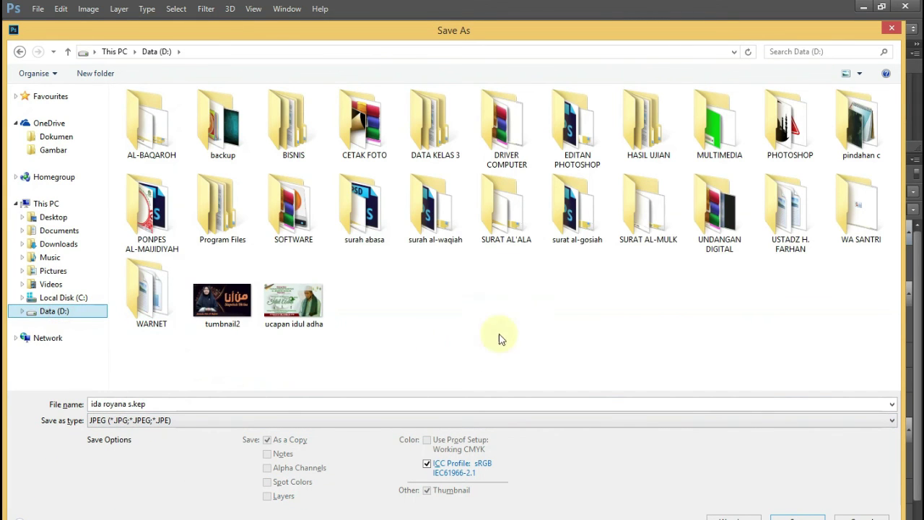
click(797, 518)
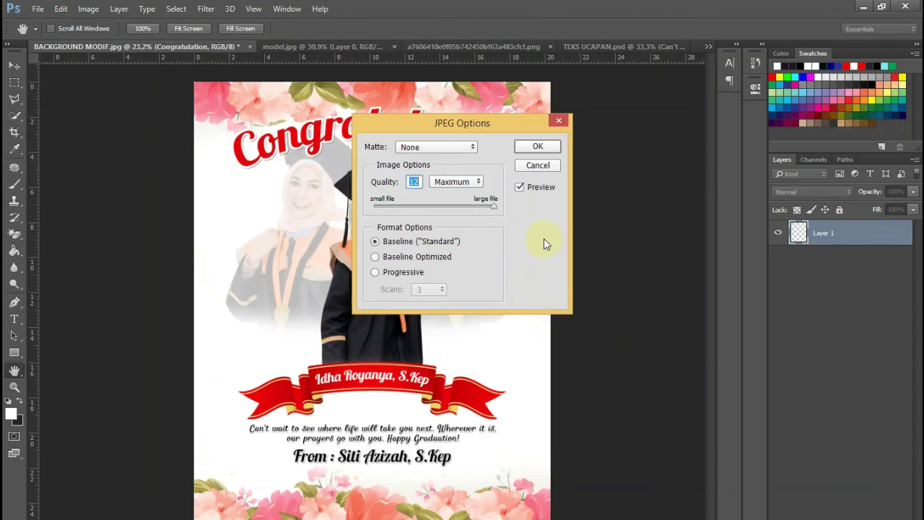
click(539, 147)
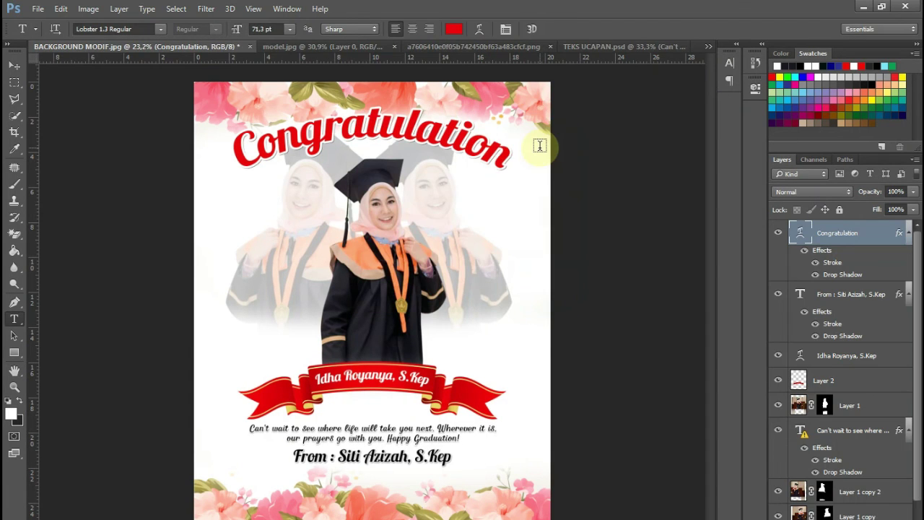